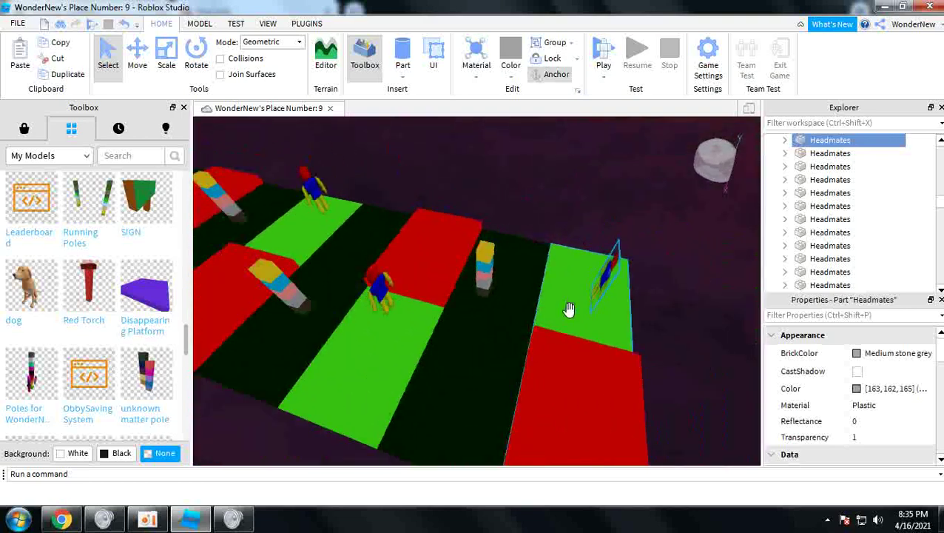
Step: Place the grey platform and its pale checkpoint plate flush against the end of the red and green checkered path
click(548, 385)
ctrl+click(574, 435)
mouse_move(495, 369)
mouse_down()
mouse_move(465, 365)
mouse_move(502, 357)
mouse_up()
scroll(502, 358, up, 5)
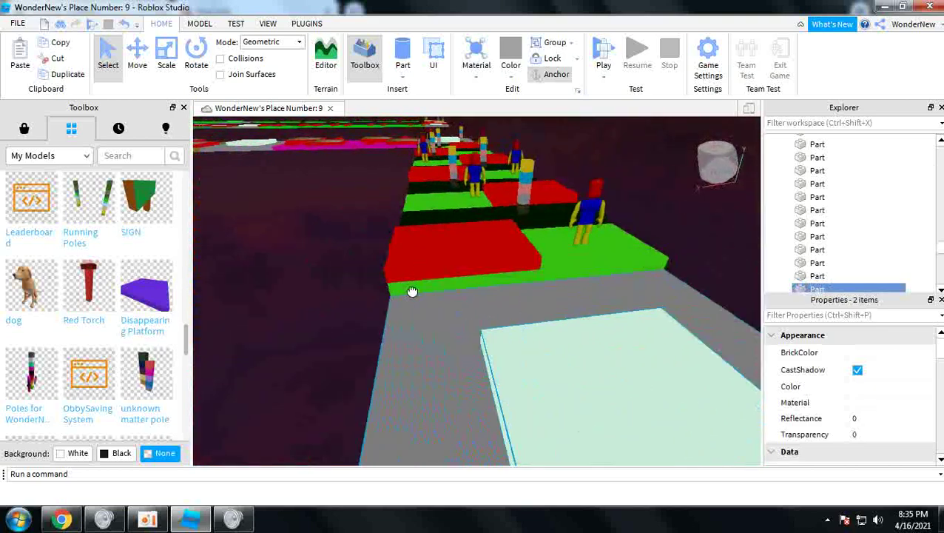
drag(413, 291, 407, 289)
right_drag(407, 288, 398, 351)
scroll(397, 350, down, 3)
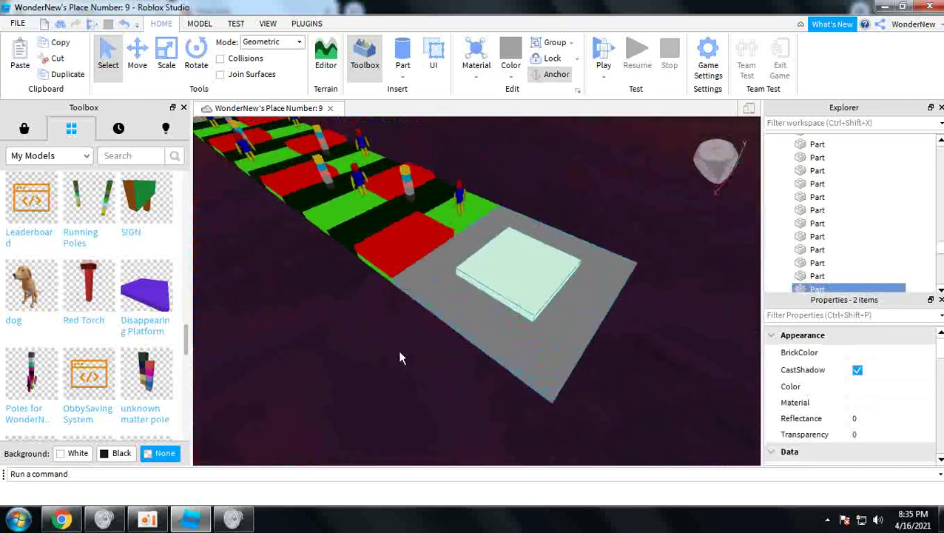
click(397, 350)
click(559, 266)
scroll(895, 378, down, 3)
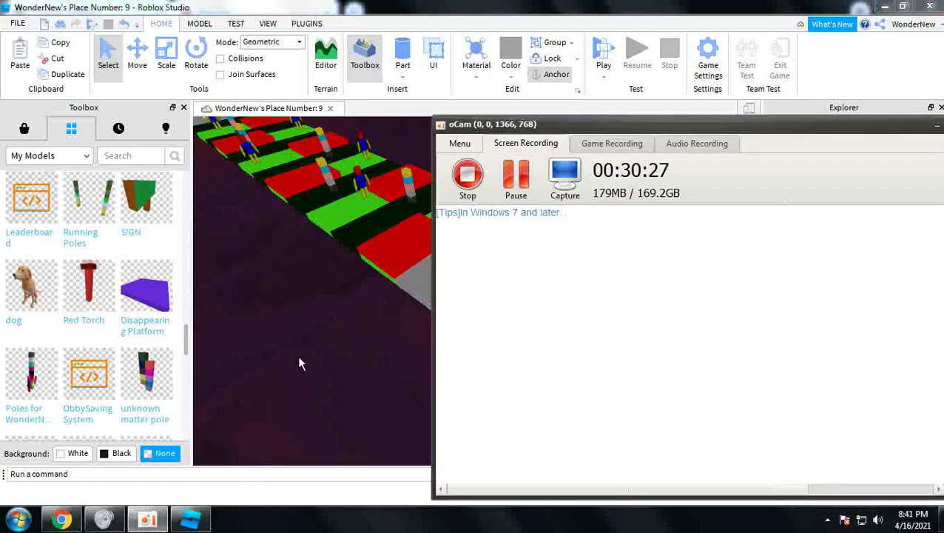
click(299, 358)
Step: Insert a new block part and place it at the outer corner of the grey end platform
right_drag(378, 345, 433, 276)
scroll(378, 346, up, 3)
click(403, 71)
click(418, 90)
drag(464, 276, 544, 271)
right_drag(538, 266, 544, 270)
scroll(544, 270, down, 3)
drag(544, 270, 467, 345)
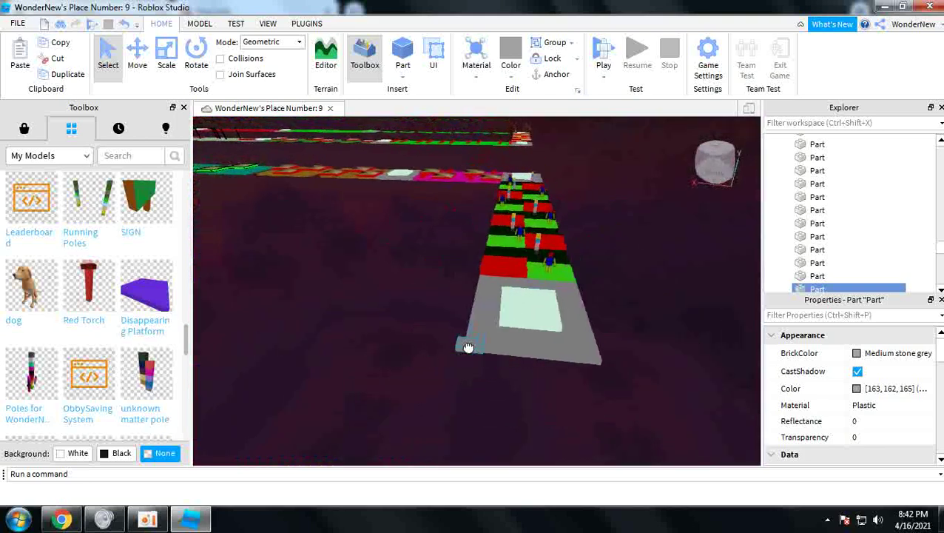
Step: Set the new part's transparency to 0.75 and its colour to green [61, 165, 16]
right_drag(473, 353, 523, 360)
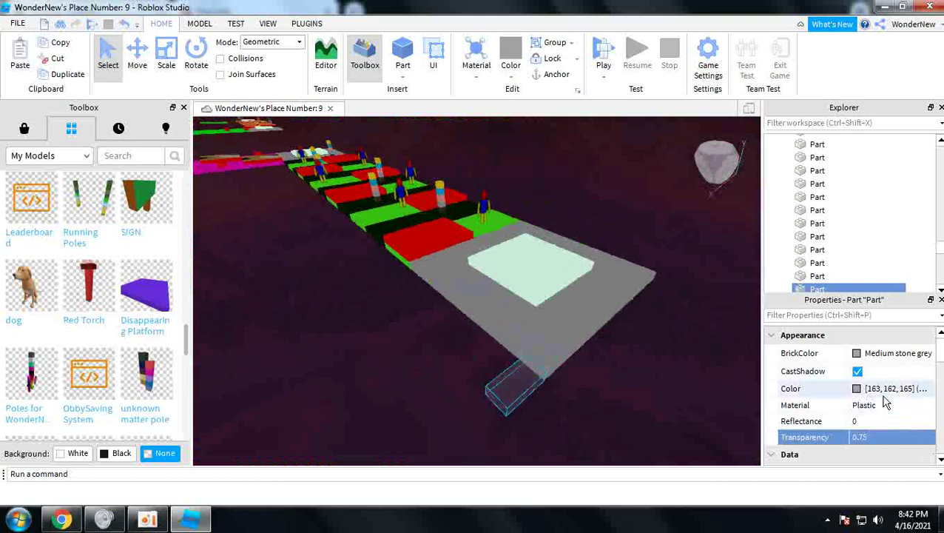
click(857, 389)
click(565, 379)
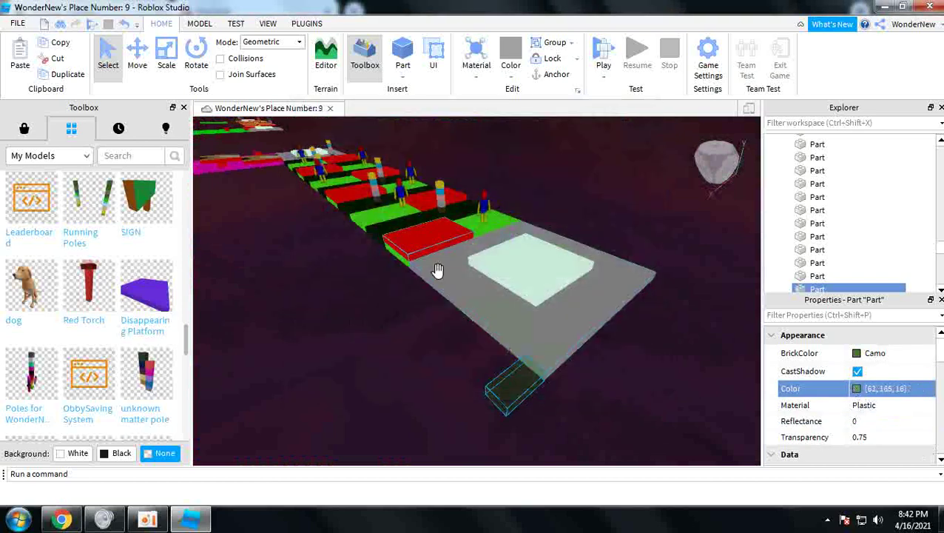
Step: Scale the green part into a tall, thin panel spanning the side of the grey platform
drag(520, 362, 574, 259)
right_drag(520, 363, 574, 259)
scroll(579, 241, down, 4)
drag(573, 259, 578, 242)
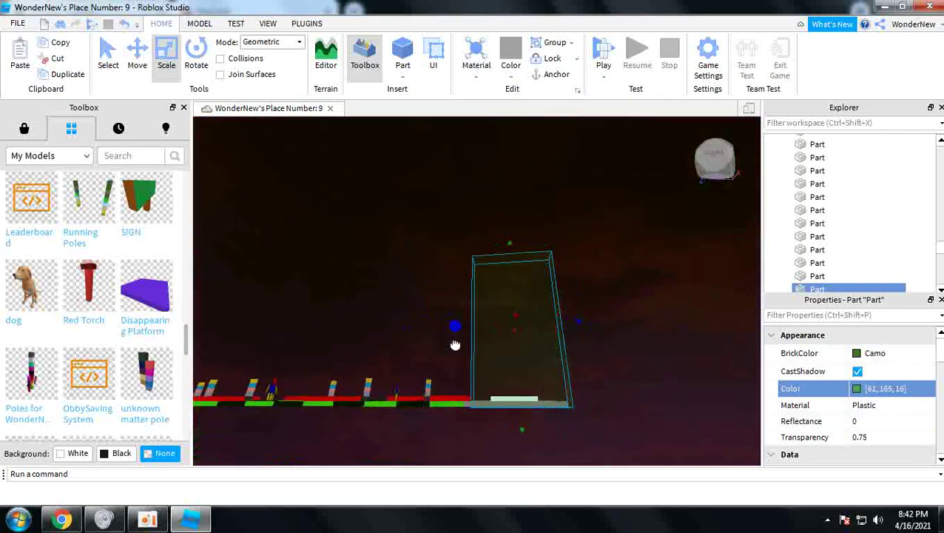
Step: Rotate the tall green panel so that it tilts diagonally within its own plane
key(w)
key(a)
key(s)
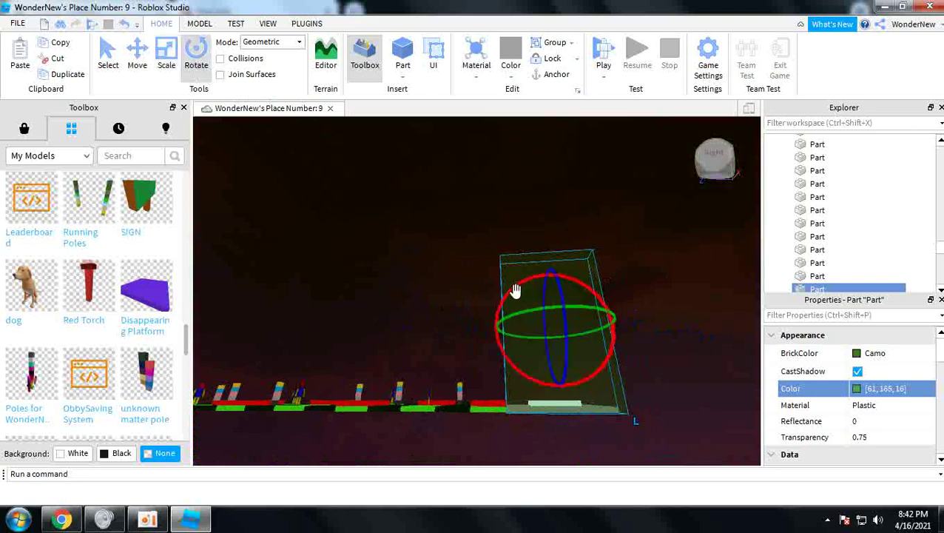
drag(511, 301, 507, 325)
key(alt+Tab)
key(alt+Tab)
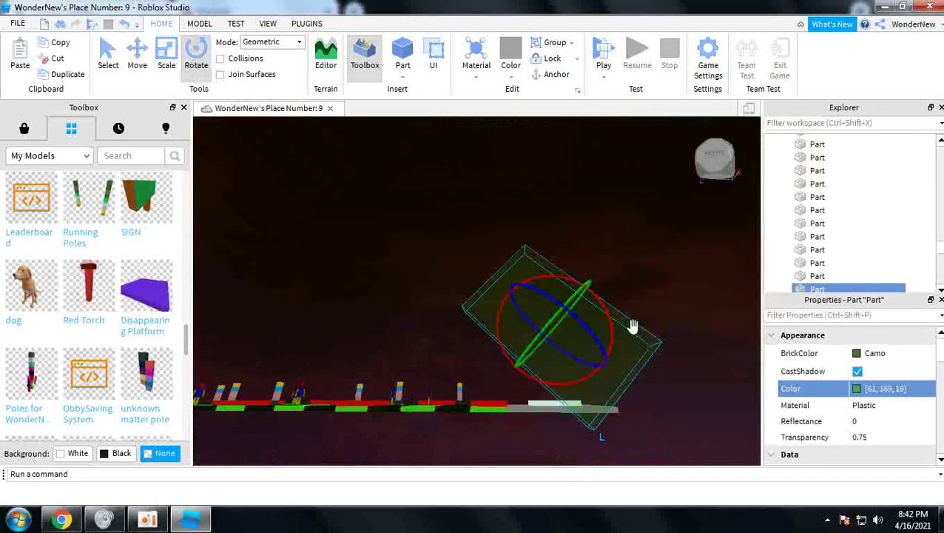
key(alt+Tab)
scroll(625, 329, up, 6)
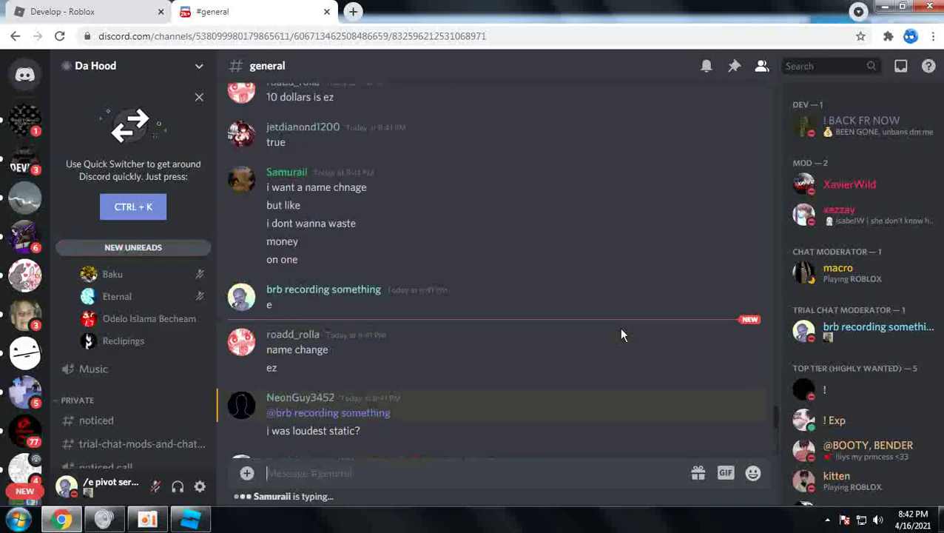
scroll(622, 337, down, 2)
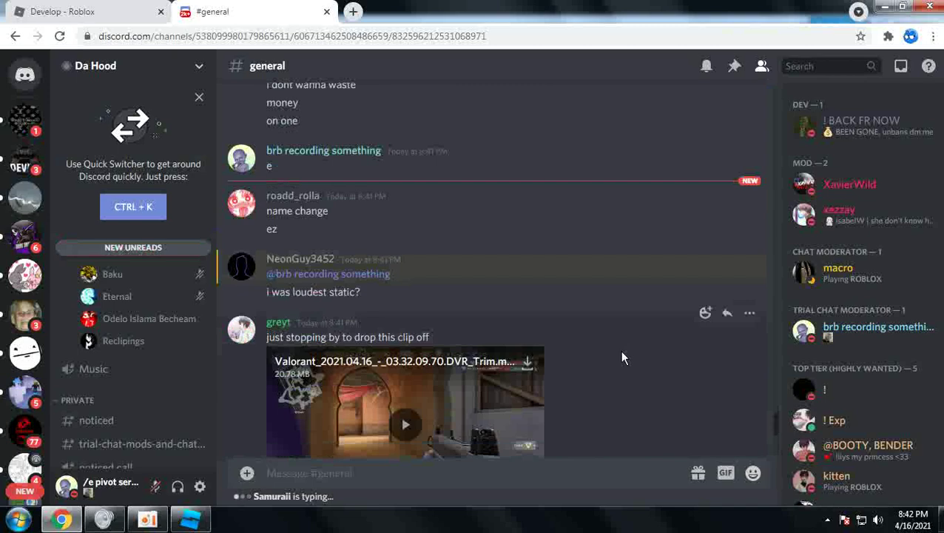
key(alt+Tab)
right_drag(564, 330, 564, 333)
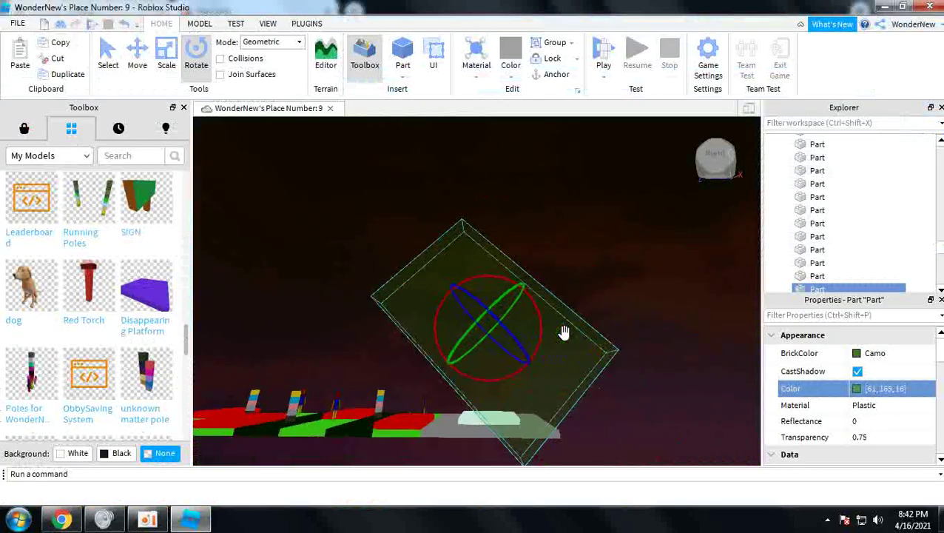
key(ctrl+d)
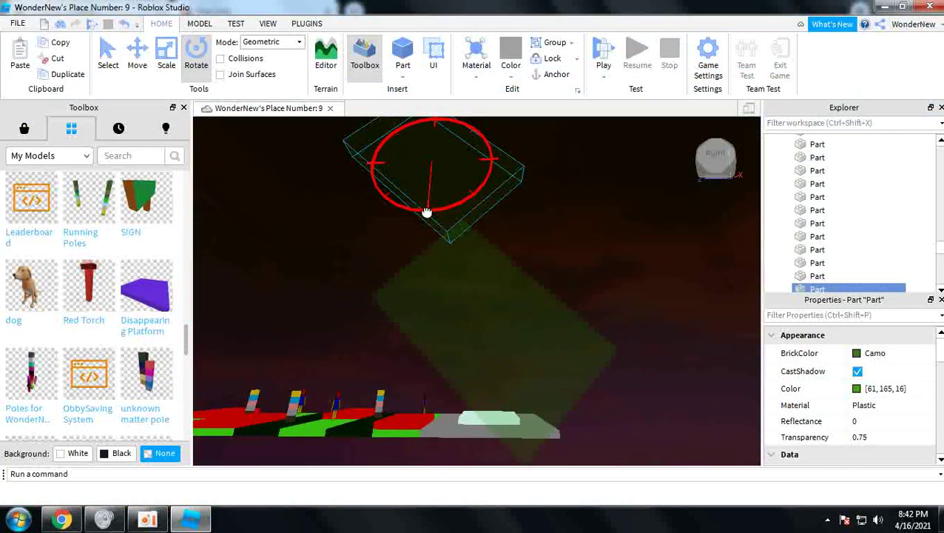
drag(404, 213, 430, 358)
key(Delete)
Step: Try turning a green panel upright beside the platform, and undo these last changes
click(485, 329)
drag(516, 316, 552, 430)
right_drag(552, 430, 552, 429)
key(w)
key(s)
scroll(498, 374, down, 2)
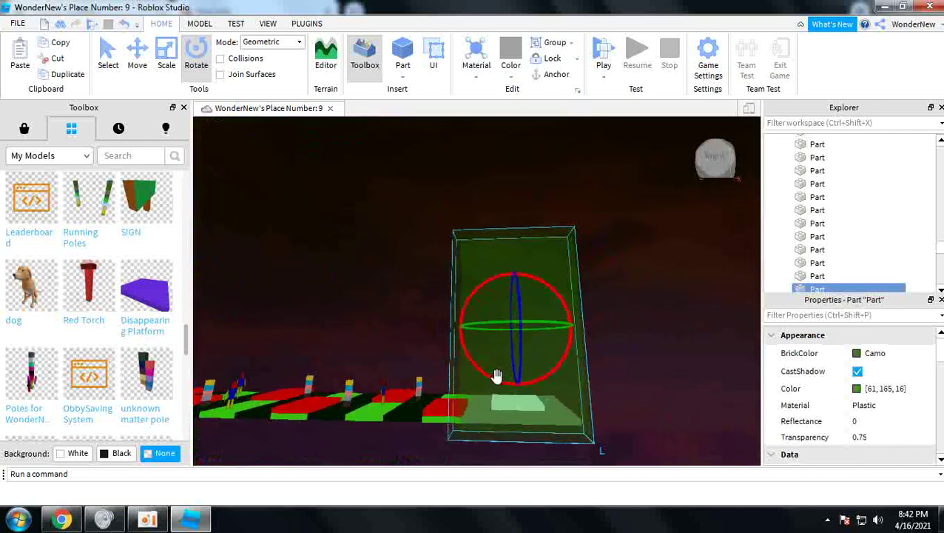
right_drag(474, 369, 471, 366)
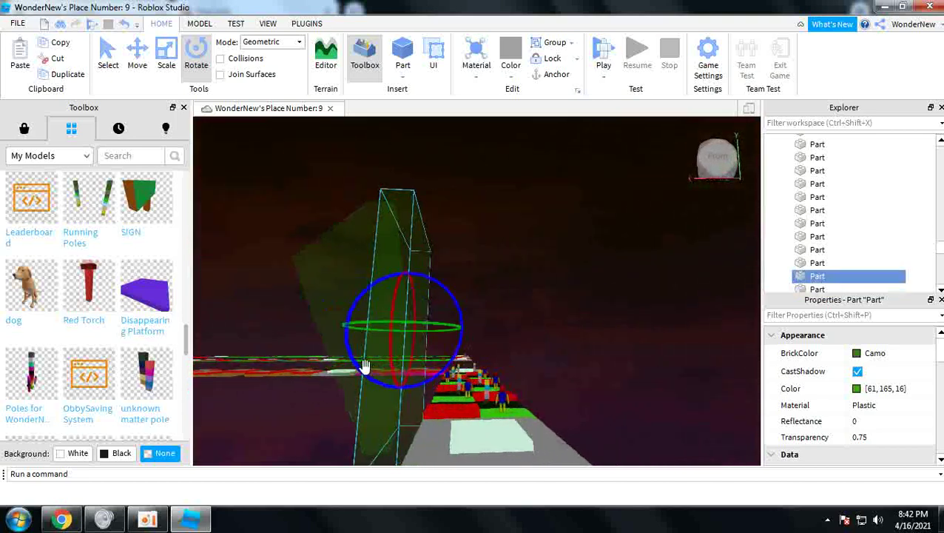
key(ctrl+z)
key(ctrl+z)
key(ctrl+z)
key(ctrl+z)
Step: Position the two oppositely tilted green panels together beside the grey platform so that they overlap as a crossed pair
click(416, 276)
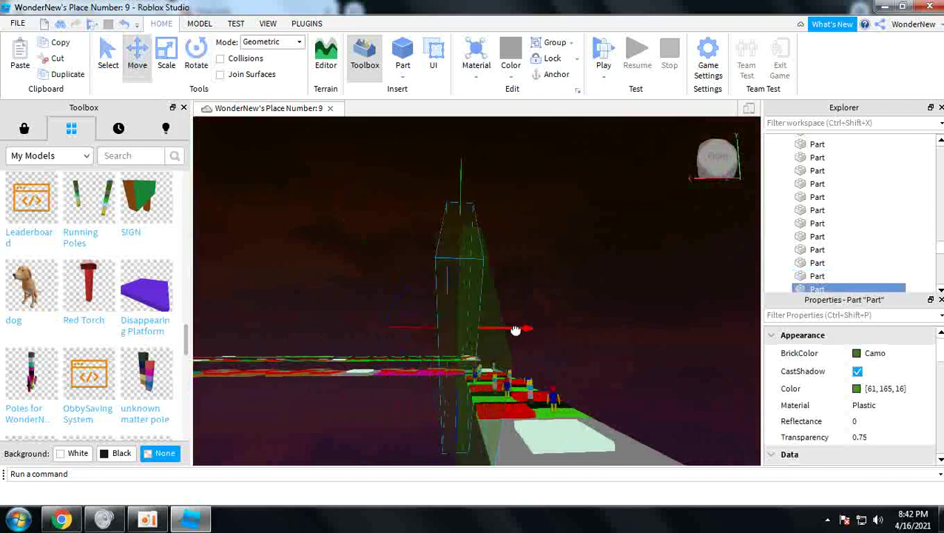
right_drag(525, 333, 525, 333)
key(d)
key(w)
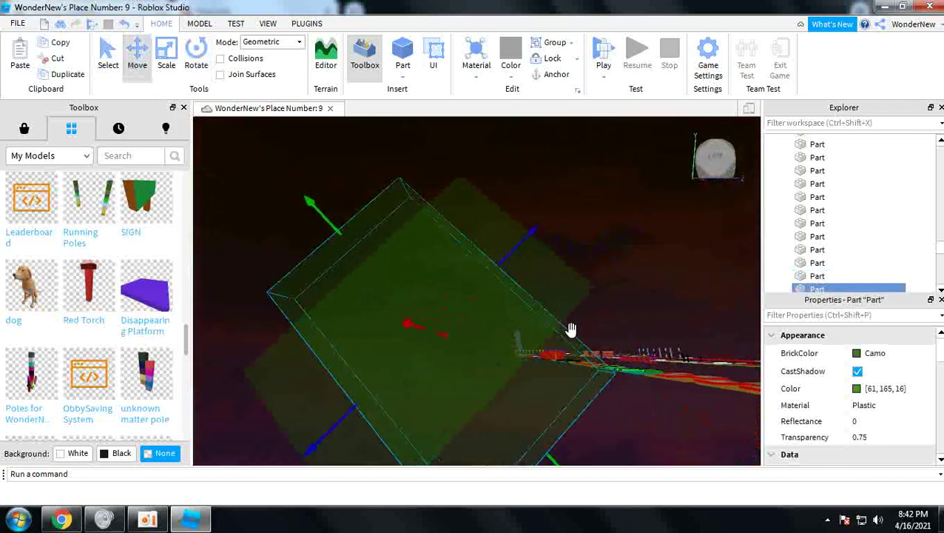
right_drag(574, 291, 564, 310)
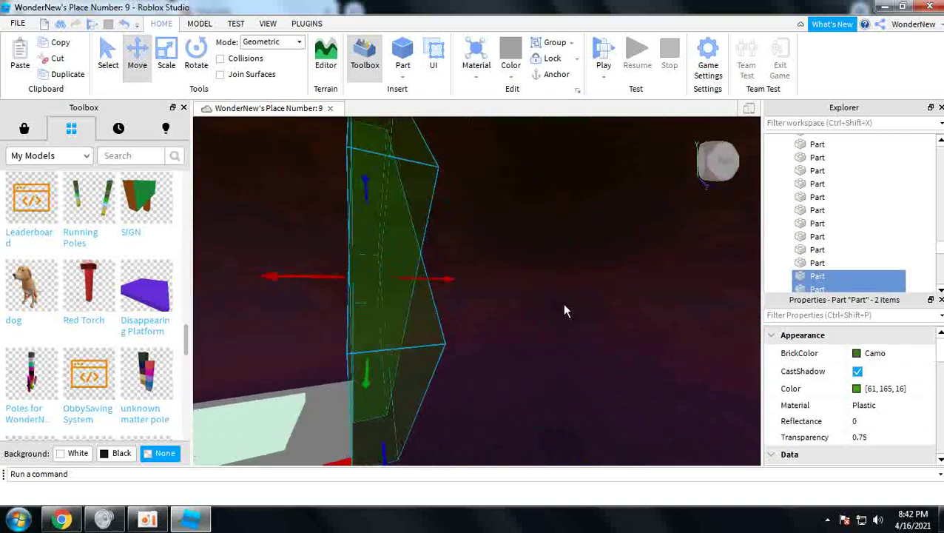
right_drag(469, 353, 466, 353)
Step: Insert another block part at the side edge of the grey platform and stretch it along the platform's full length
click(396, 54)
right_drag(502, 297, 499, 301)
drag(499, 301, 392, 253)
right_drag(392, 253, 394, 252)
scroll(393, 251, down, 5)
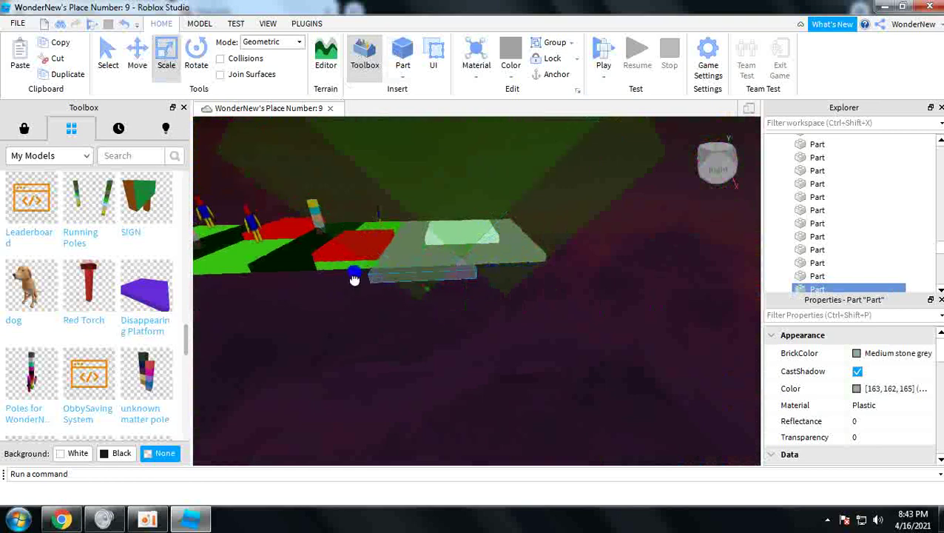
drag(498, 266, 548, 268)
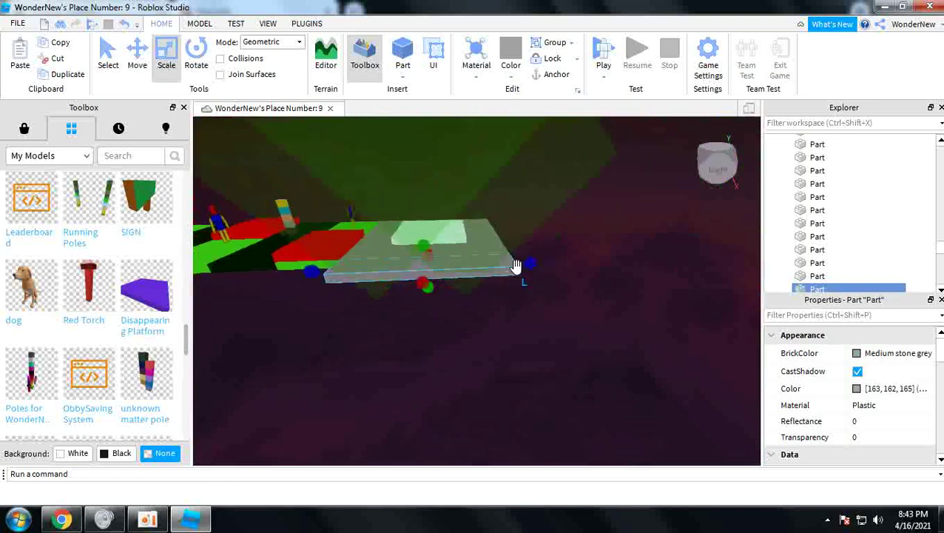
drag(432, 302, 436, 293)
right_drag(443, 308, 438, 310)
Step: Set the new edge part's transparency to 0.75 and stretch it outward into a wide floor section
drag(478, 369, 502, 375)
right_drag(506, 363, 506, 362)
scroll(510, 364, down, 5)
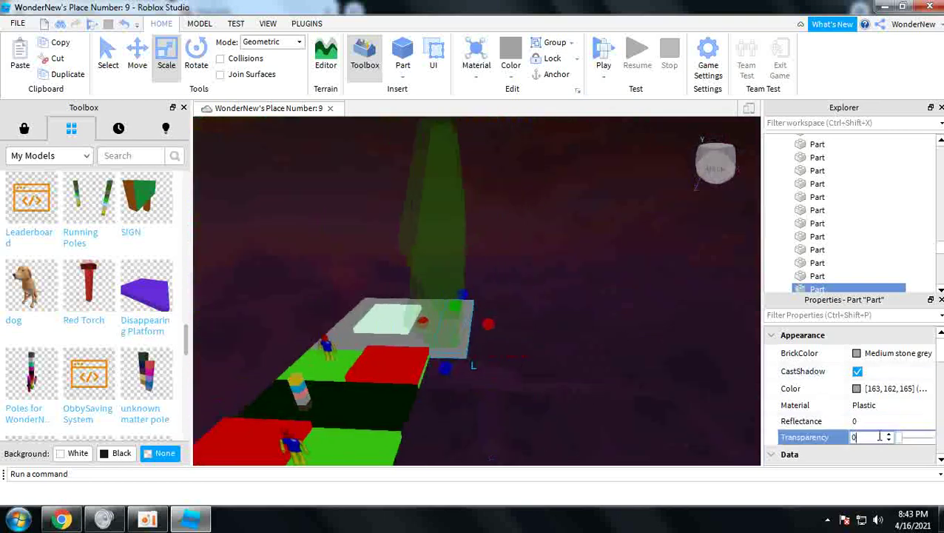
click(582, 286)
scroll(484, 351, up, 4)
click(466, 362)
drag(486, 342, 558, 339)
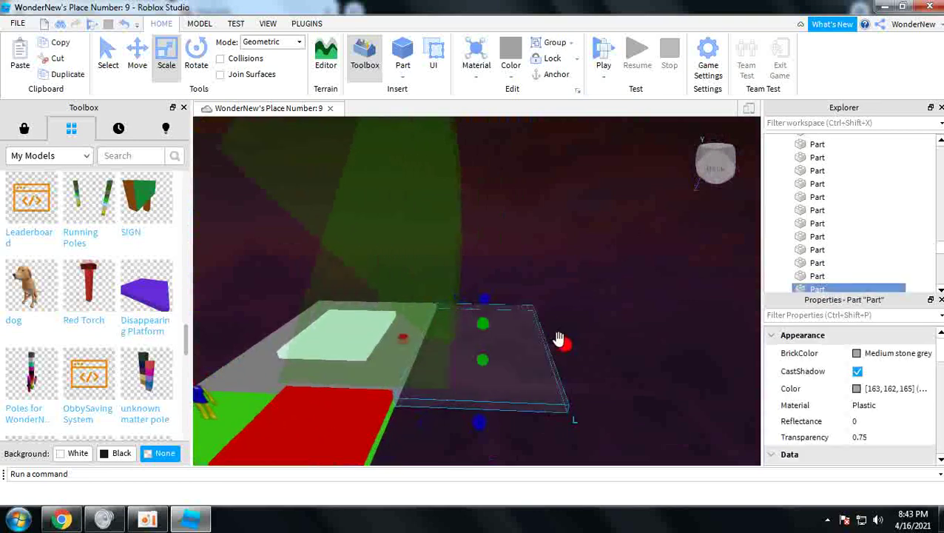
Step: Move the crossed green panels outward from the platform edge onto the transparent floor section
scroll(903, 392, down, 6)
drag(474, 362, 456, 233)
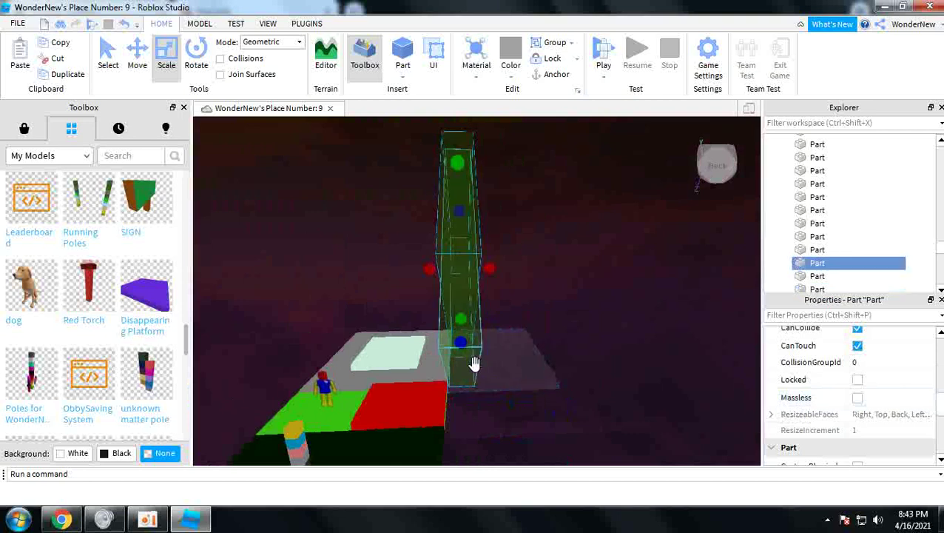
drag(503, 271, 523, 270)
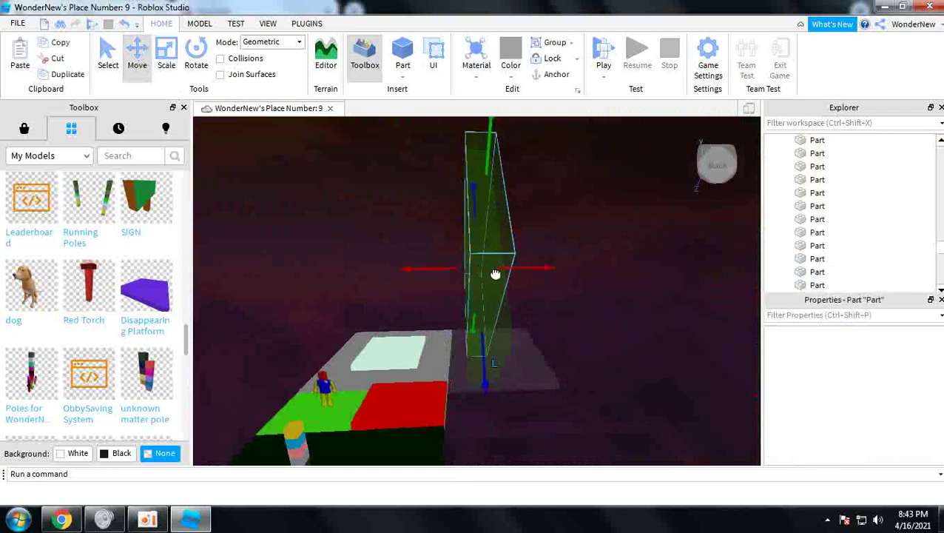
click(480, 351)
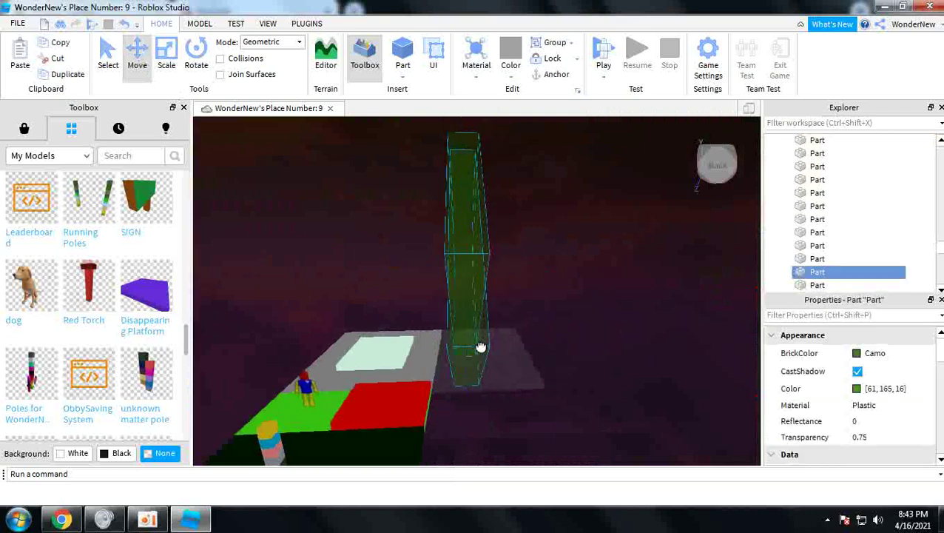
Step: Duplicate the crossed green panels and transparent floor section, and move the copy outward to lengthen the walkway
ctrl+click(512, 372)
key(ctrl+d)
right_drag(512, 373, 489, 355)
scroll(459, 282, down, 2)
drag(443, 187, 467, 267)
right_drag(455, 365, 455, 365)
drag(455, 365, 427, 379)
right_drag(426, 379, 423, 381)
Step: Duplicate the existing panel pairs with their floor and move the copies outward to form a row of four pairs
ctrl+click(385, 348)
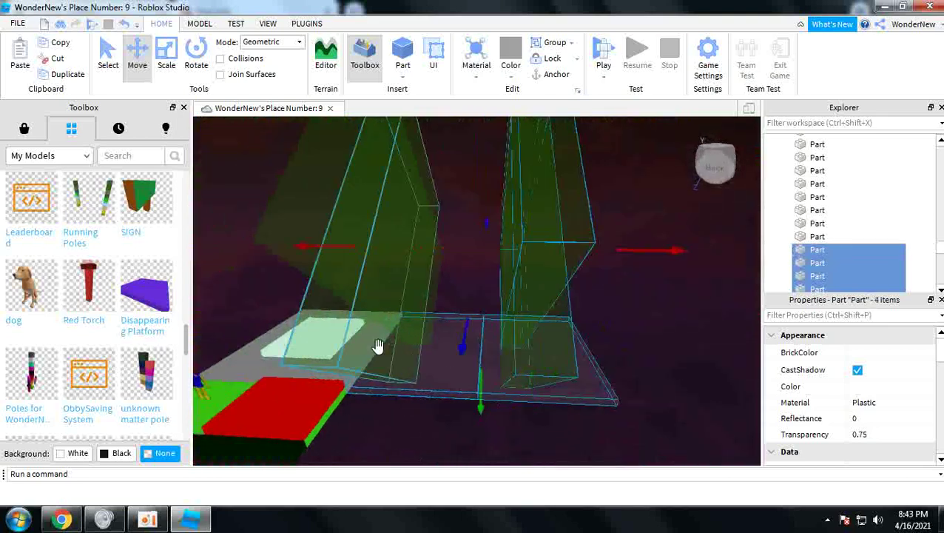
key(ctrl+d)
right_drag(353, 261, 354, 248)
scroll(356, 248, down, 2)
drag(360, 202, 438, 321)
right_drag(438, 321, 438, 320)
drag(438, 320, 436, 313)
mouse_move(436, 313)
right_down()
mouse_move(423, 329)
mouse_move(426, 320)
right_up()
right_drag(539, 435, 525, 394)
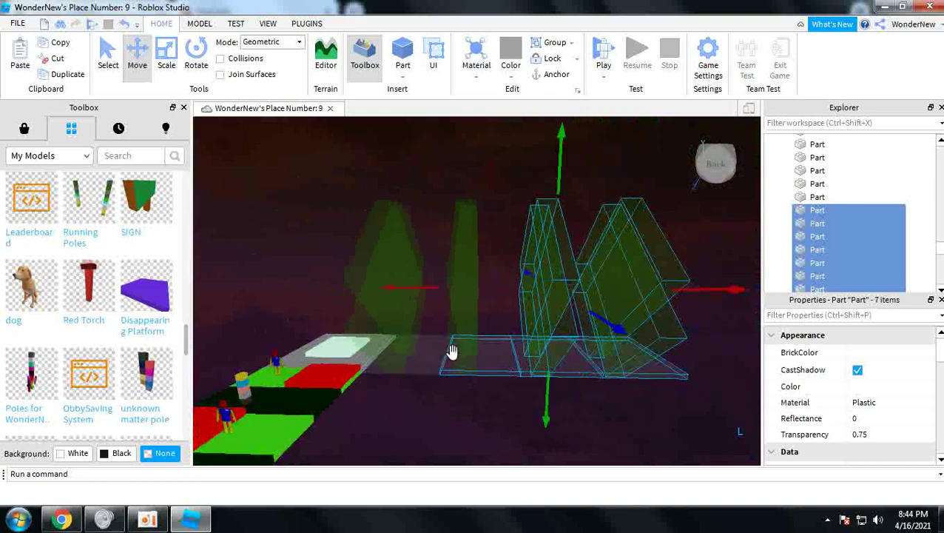
Step: Copy the whole row of panels and floor sections, paste it, and place the copy to extend the transparent walkway
key(s)
click(488, 378)
key(d)
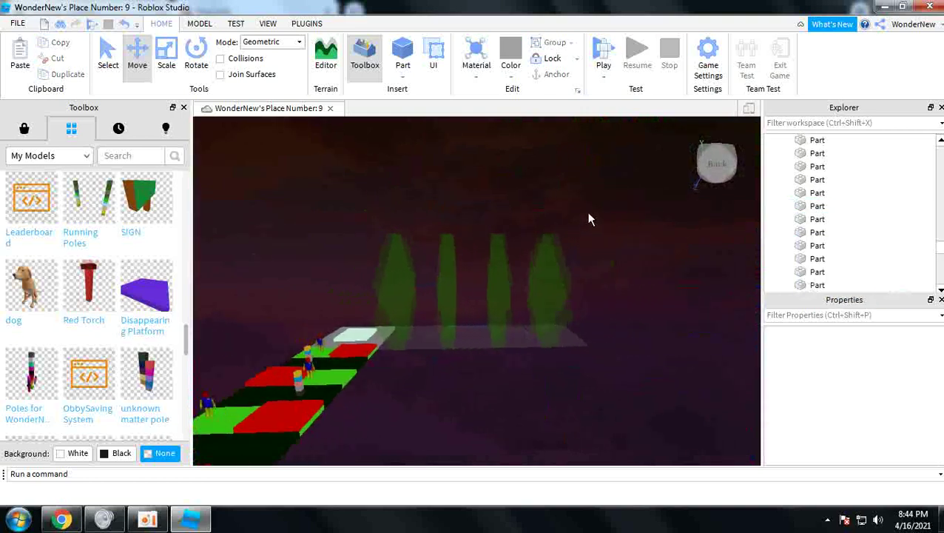
drag(424, 364, 397, 378)
key(ctrl+c)
key(ctrl+v)
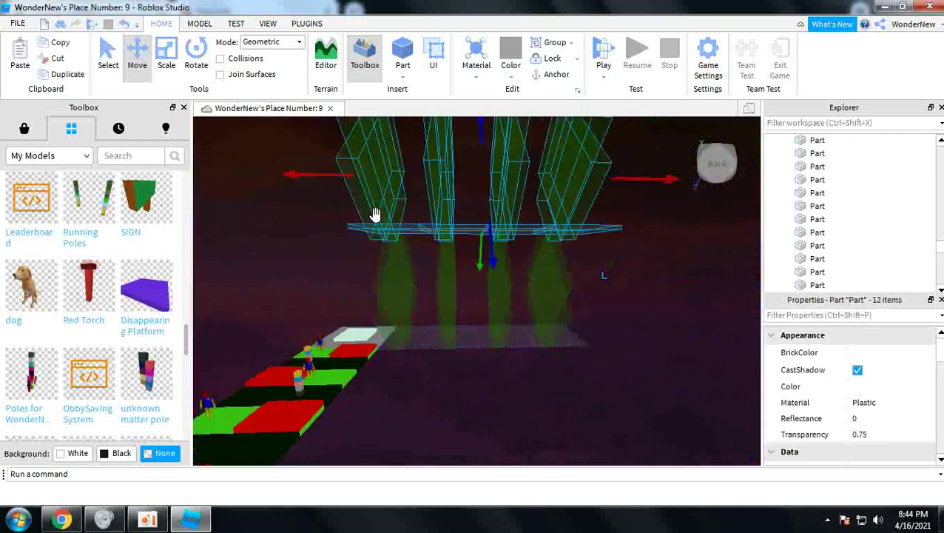
drag(355, 226, 469, 331)
key(w)
mouse_move(470, 328)
right_down()
mouse_move(468, 337)
mouse_move(492, 327)
mouse_move(466, 334)
mouse_move(474, 378)
mouse_move(469, 370)
mouse_move(516, 381)
mouse_move(479, 328)
mouse_move(452, 328)
right_up()
Step: Delete selected green panels along the extended transparent walkway to vary the obstacle layout
click(473, 378)
scroll(473, 377, up, 6)
scroll(501, 378, down, 5)
click(480, 328)
key(Delete)
scroll(475, 326, down, 8)
click(479, 326)
ctrl+click(464, 329)
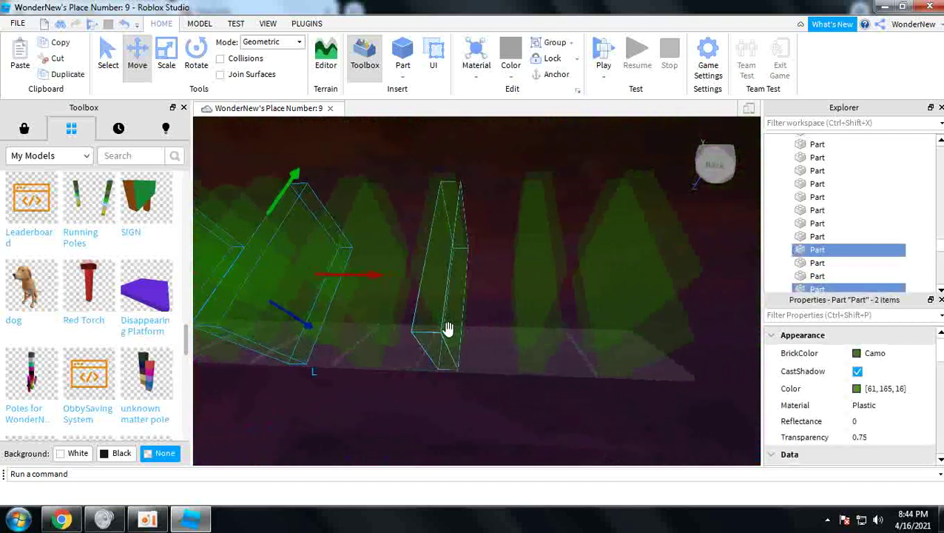
key(Delete)
Step: Delete one more green panel from the row, viewed from the other side of the walkway
right_drag(533, 328, 532, 329)
scroll(447, 326, down, 6)
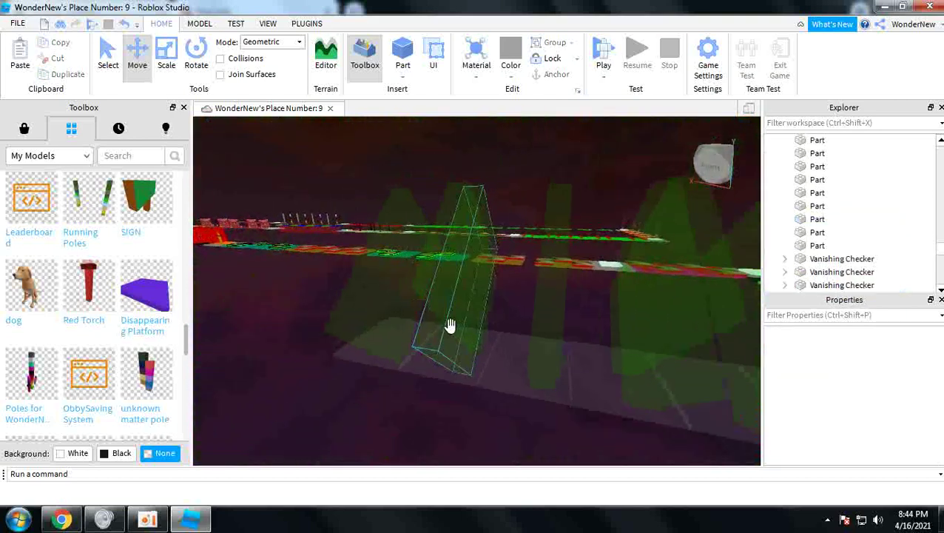
click(447, 326)
right_drag(400, 318, 495, 331)
key(Delete)
Step: Copy a striped pole from the checkered path and place copies at the start of the transparent walkway
scroll(486, 326, up, 5)
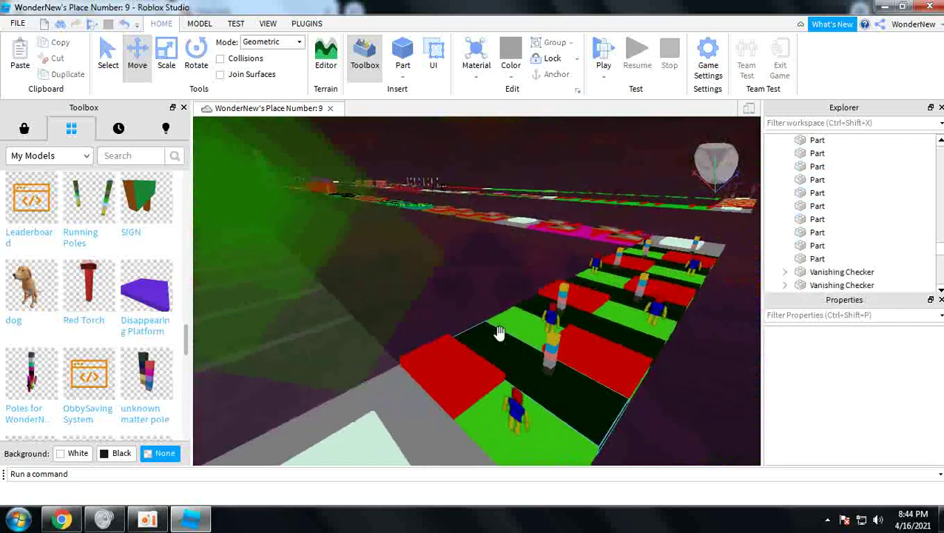
click(556, 318)
scroll(552, 311, up, 10)
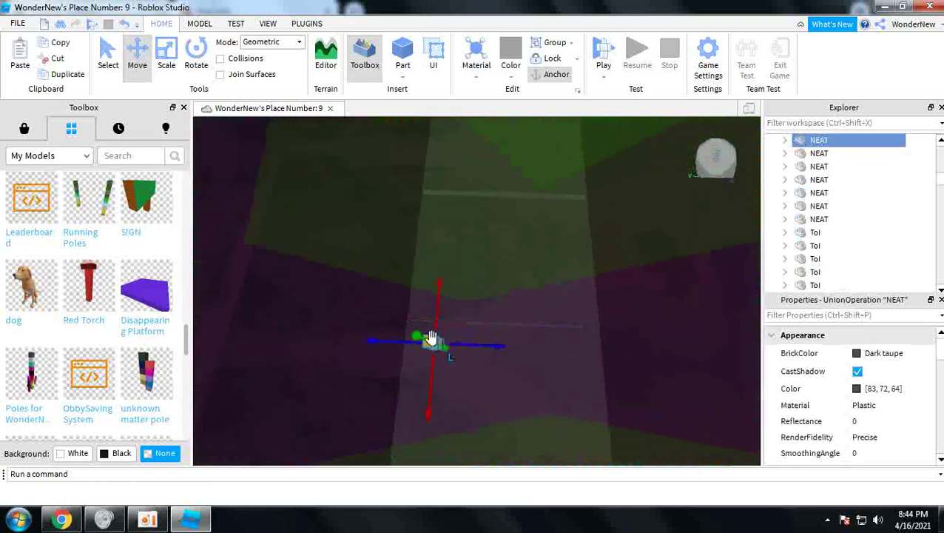
scroll(480, 331, down, 10)
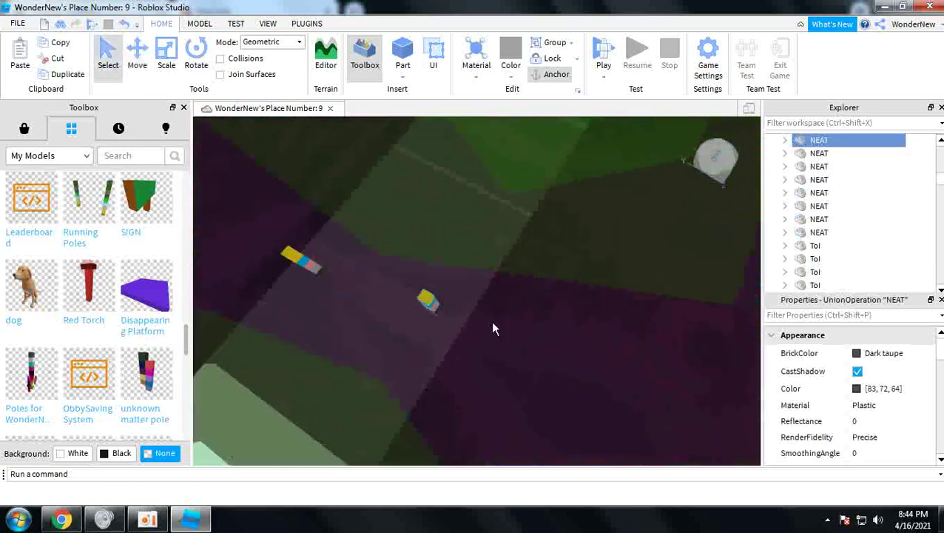
right_drag(451, 254, 443, 255)
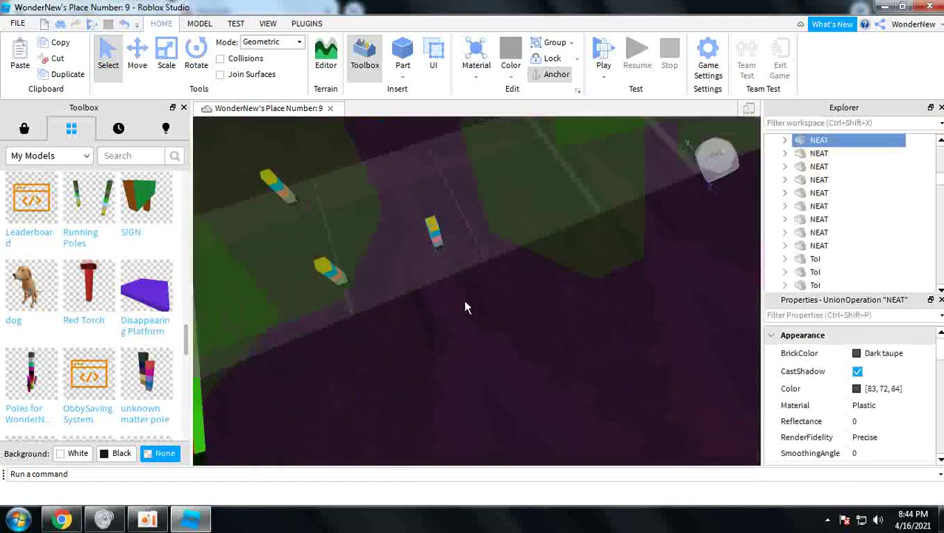
mouse_move(466, 306)
right_down()
mouse_move(438, 309)
mouse_move(463, 287)
right_up()
Step: Duplicate the striped pole repeatedly and place the copies on alternating sides along the rest of the transparent walkway
drag(469, 254, 441, 290)
key(ctrl+d)
right_drag(441, 272, 427, 274)
drag(333, 273, 474, 335)
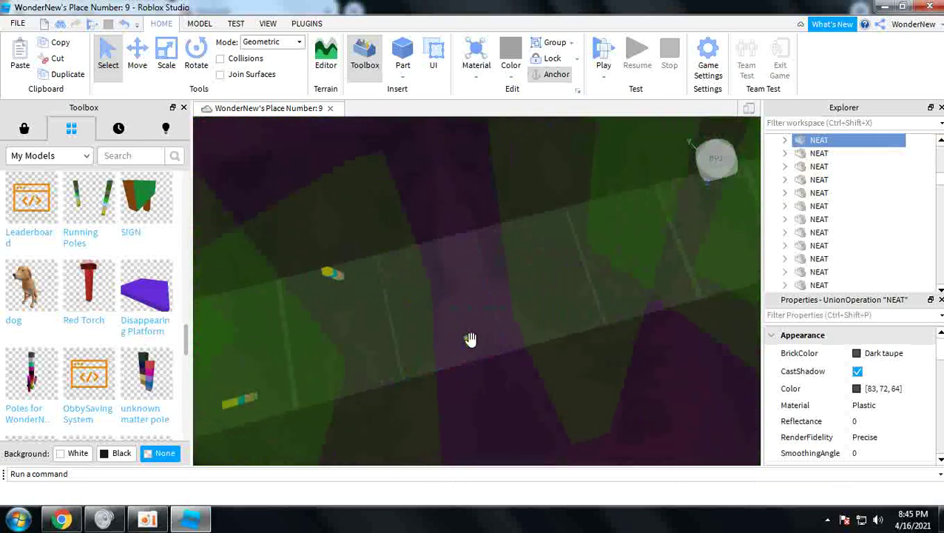
scroll(472, 259, up, 3)
scroll(440, 237, down, 3)
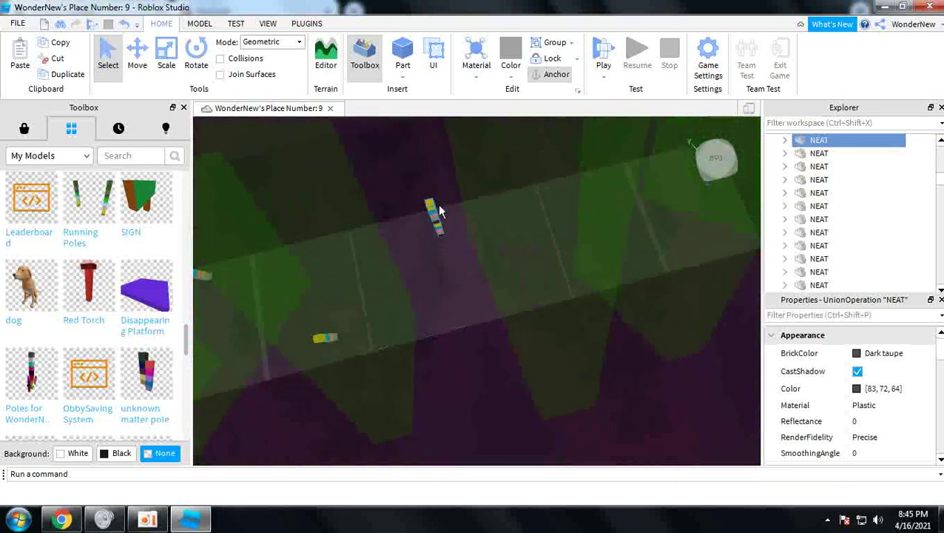
right_drag(433, 301, 414, 287)
key(ctrl+d)
drag(368, 295, 462, 225)
right_drag(462, 225, 446, 267)
Step: Duplicate spawn 7026 with its gray platform and place the copies at the far end of the transparent walkway
click(419, 271)
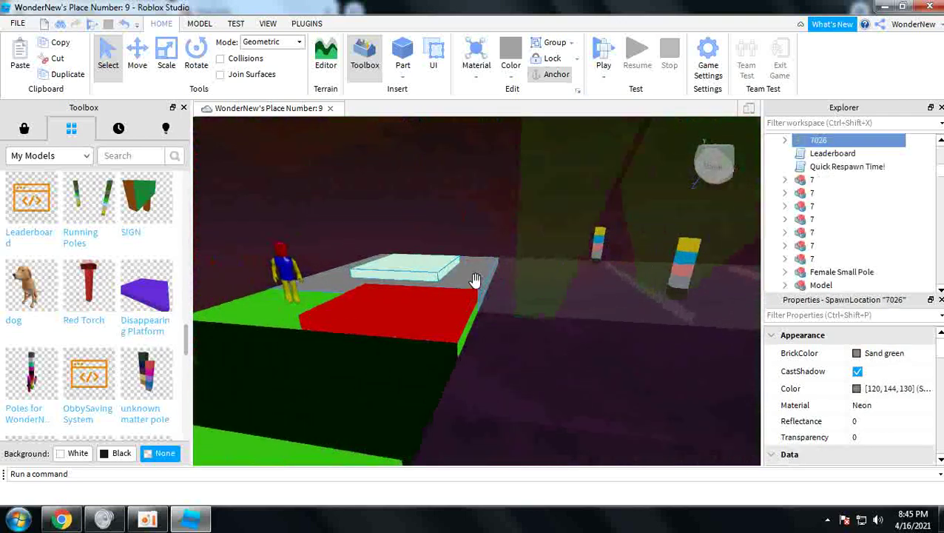
ctrl+click(476, 284)
key(ctrl+d)
drag(309, 269, 476, 266)
right_drag(476, 265, 453, 280)
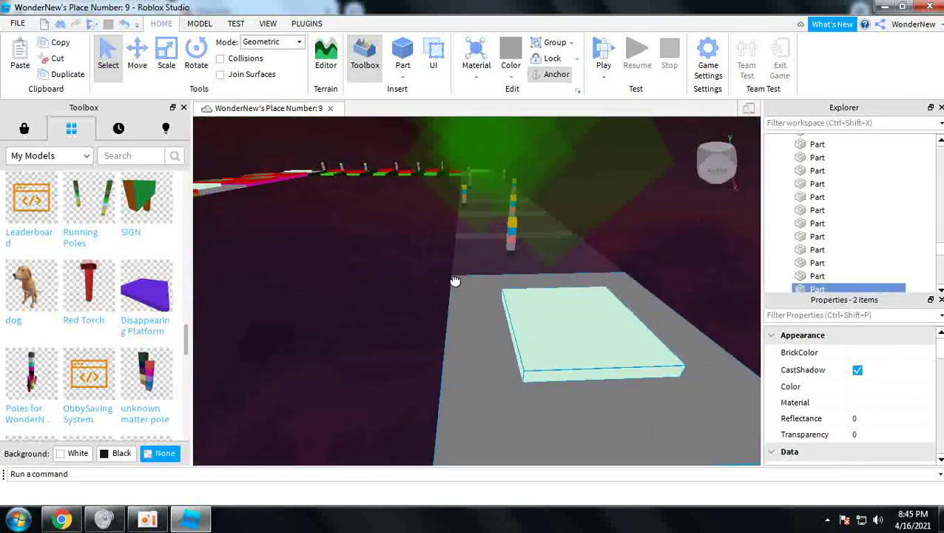
Step: Rename the copied spawn location at the walkway's far end to 7027
click(547, 368)
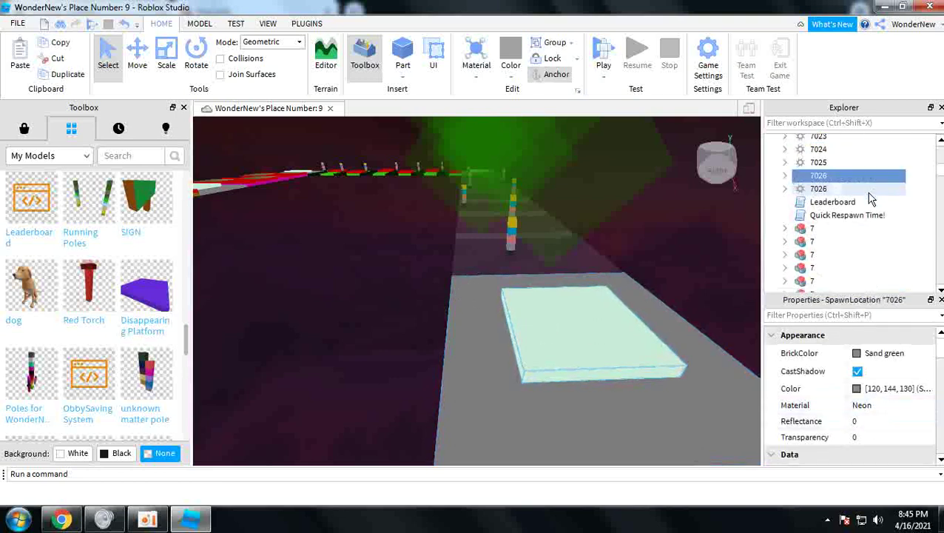
scroll(873, 400, down, 4)
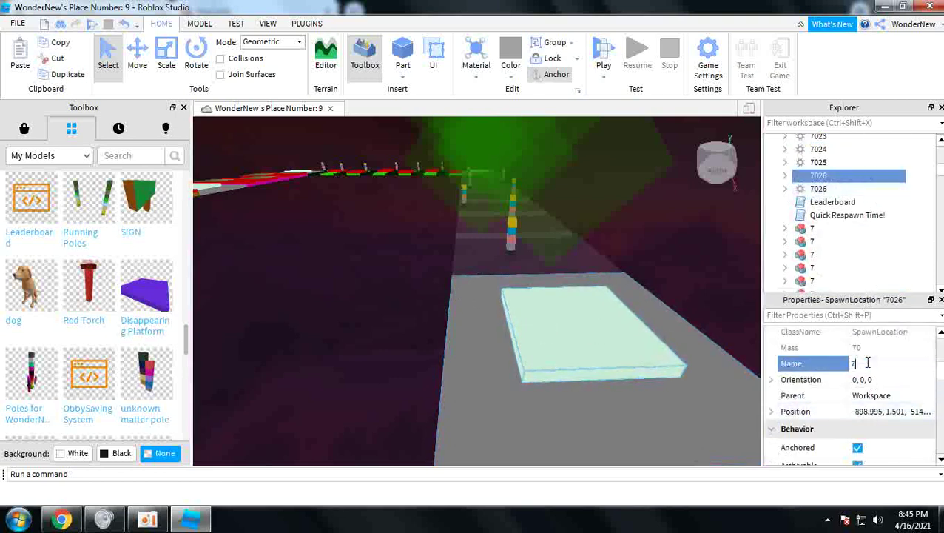
right_drag(562, 352, 558, 328)
scroll(561, 357, up, 3)
scroll(562, 354, down, 5)
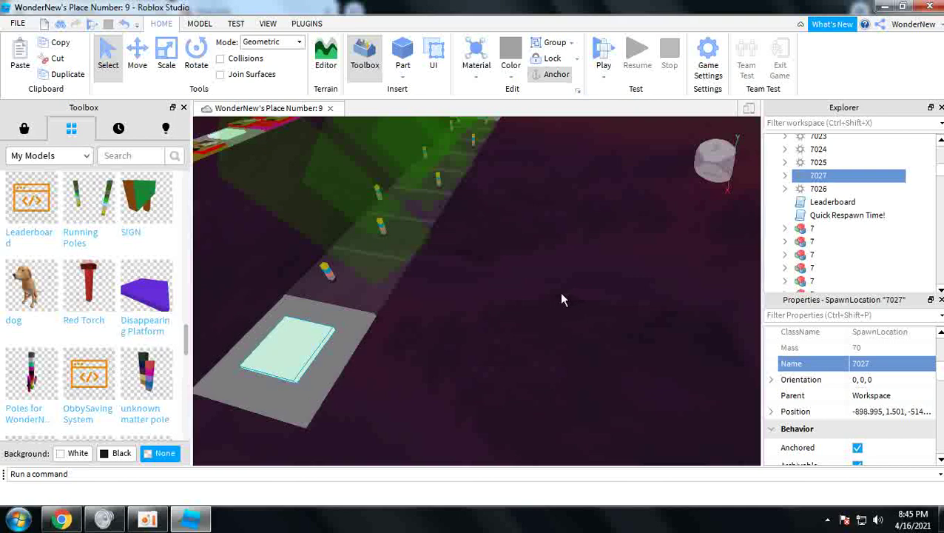
Step: Insert a block part near the 7027 platform and stretch it into a long flat strip
right_drag(491, 334, 458, 343)
scroll(459, 339, up, 5)
key(f)
click(403, 74)
click(422, 90)
drag(451, 294, 453, 244)
right_drag(485, 290, 453, 245)
drag(453, 245, 588, 346)
scroll(588, 346, down, 5)
drag(472, 331, 623, 268)
scroll(456, 288, down, 2)
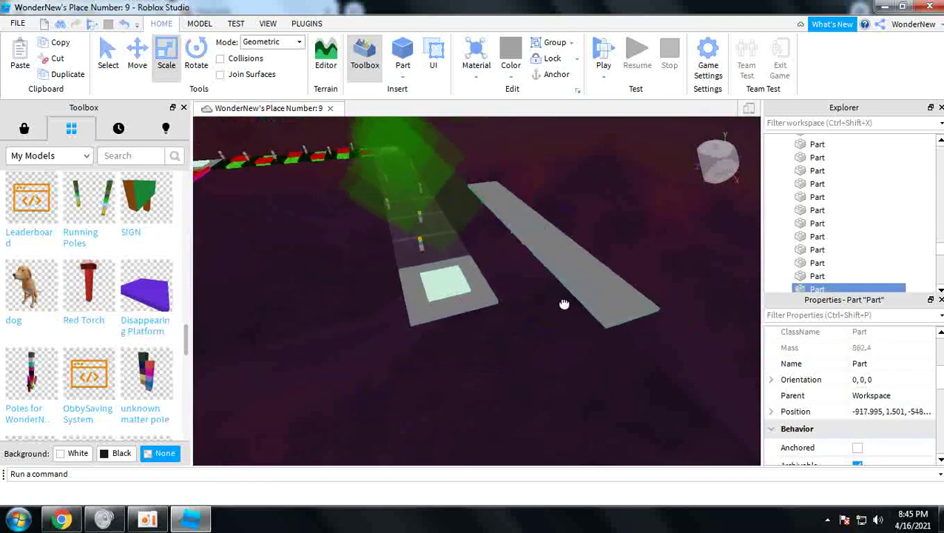
Step: Position the strip to extend outward from the 7027 platform and resize it to 88 by 1 by 20
scroll(459, 331, up, 3)
scroll(461, 330, up, 2)
right_drag(460, 330, 418, 335)
drag(460, 330, 541, 339)
scroll(540, 342, down, 3)
right_drag(541, 341, 485, 345)
drag(471, 353, 455, 409)
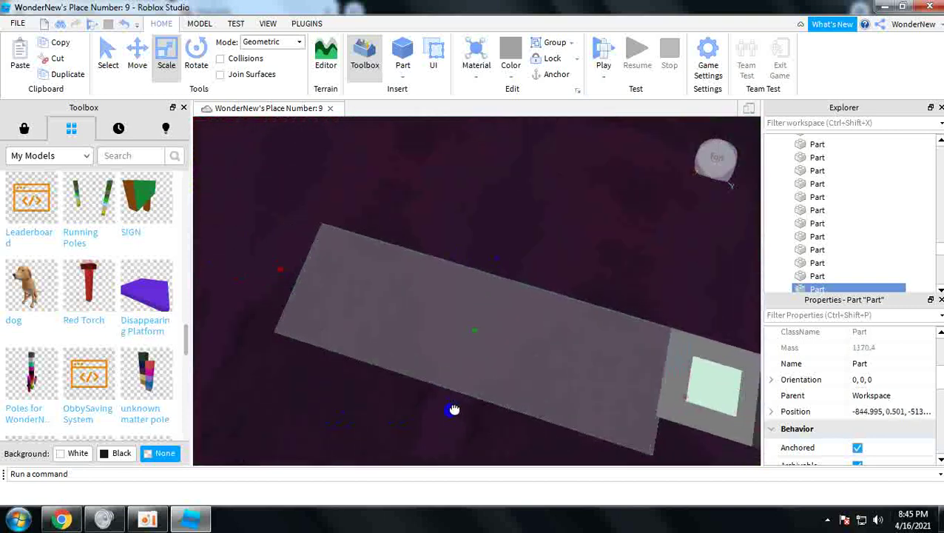
right_drag(454, 409, 455, 370)
Step: Set the strip's size to 88, 1, 0.5 and shorten its far end to a length of about 75
scroll(903, 405, down, 5)
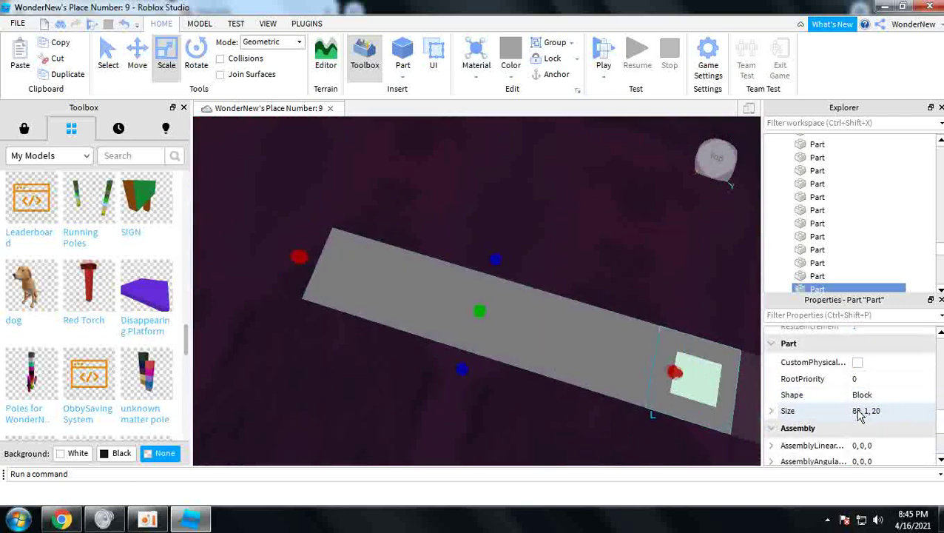
text(.5)
key(Return)
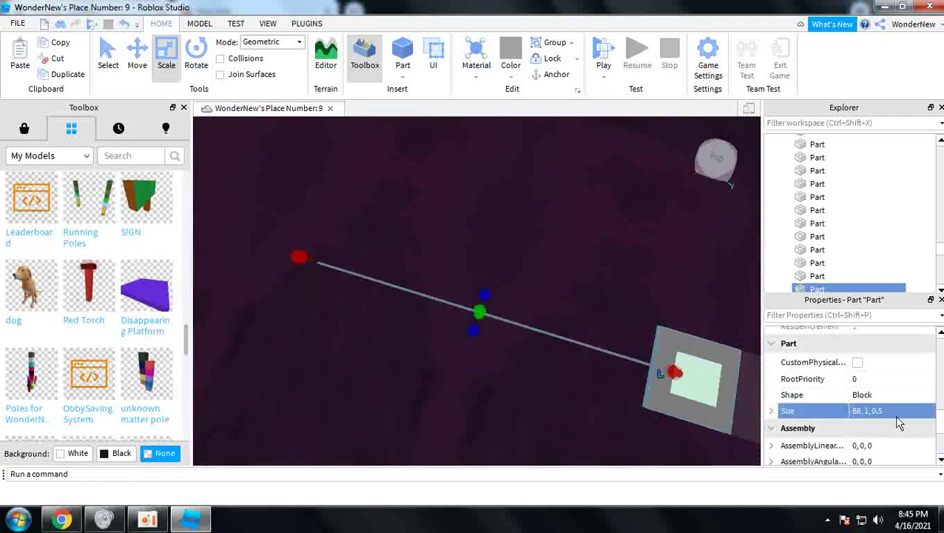
right_drag(503, 296, 517, 297)
scroll(514, 299, up, 3)
scroll(514, 299, down, 2)
scroll(289, 285, down, 2)
drag(250, 254, 305, 305)
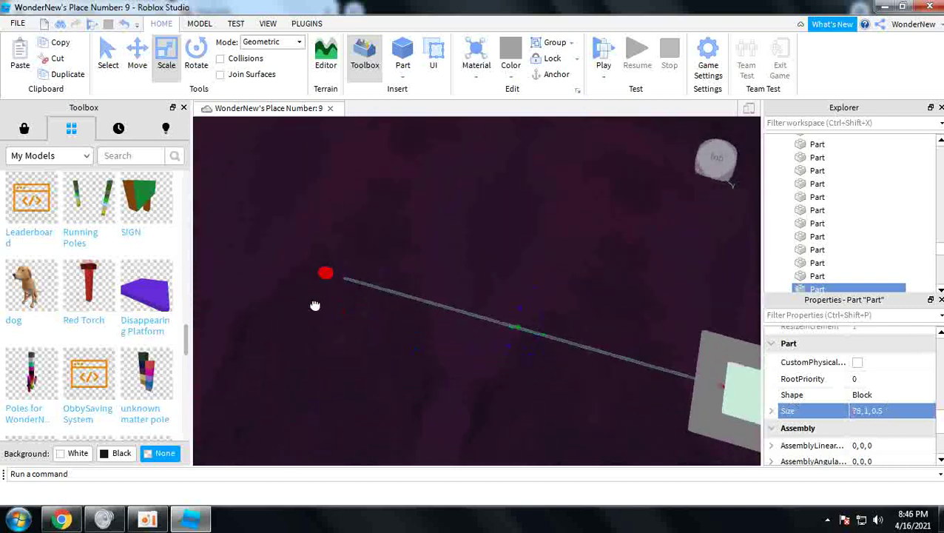
right_drag(315, 306, 406, 309)
Step: Select spawn 7027 and its platform together and lower them to the level of the thin beam
scroll(530, 239, up, 3)
click(583, 226)
ctrl+click(599, 292)
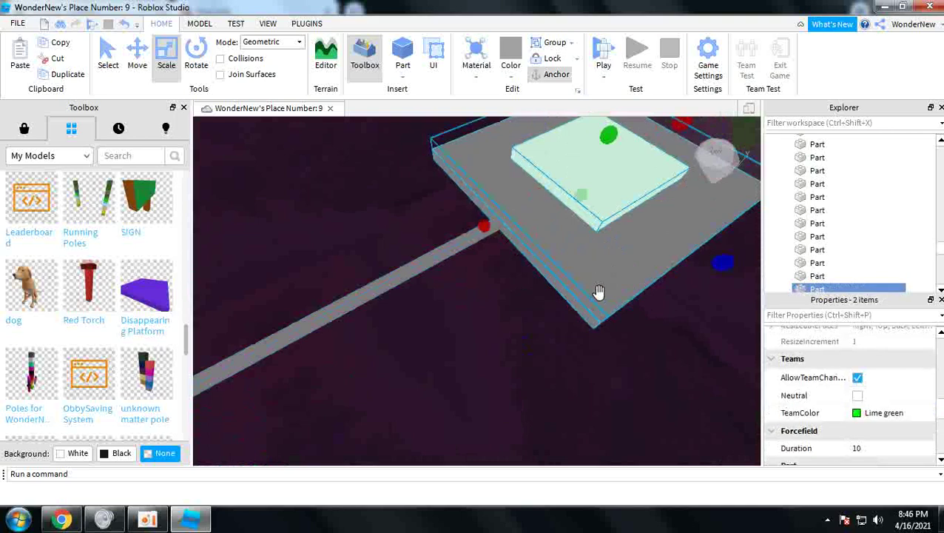
scroll(585, 292, down, 5)
click(136, 55)
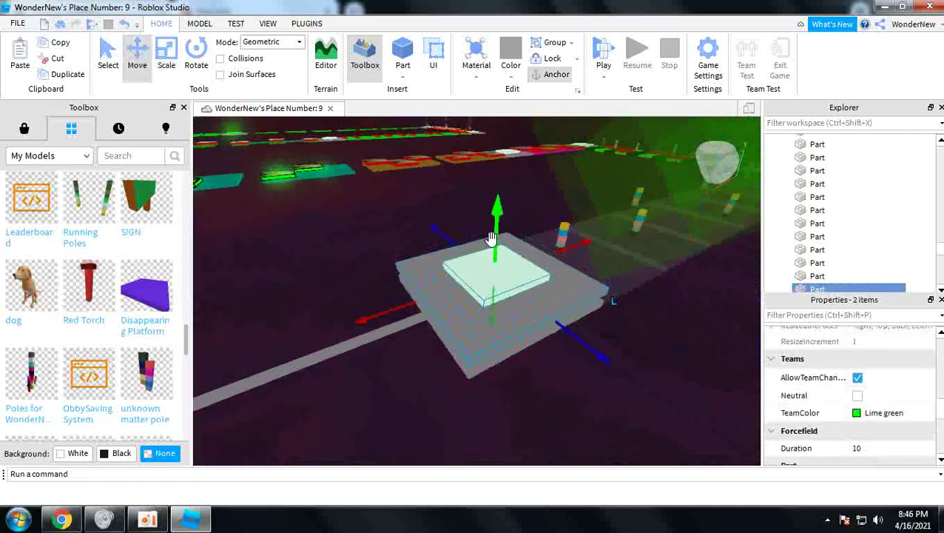
drag(491, 239, 495, 262)
right_drag(495, 263, 478, 296)
Step: Select all parts in the place and anchor them
click(546, 284)
scroll(479, 296, down, 5)
key(ctrl+a)
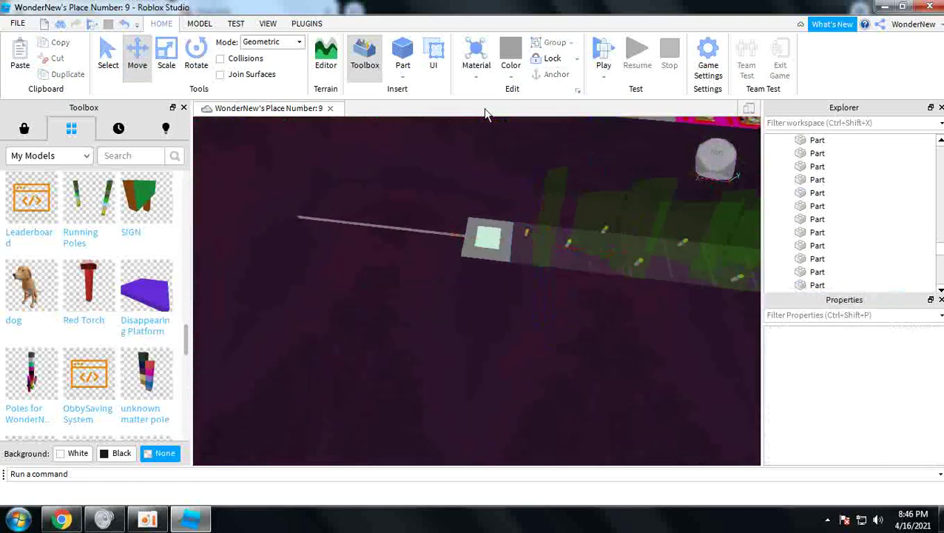
click(550, 75)
click(445, 213)
Step: Duplicate spawn 7027 with its platform and place the copies at the far end of the thin beam
scroll(481, 216, up, 5)
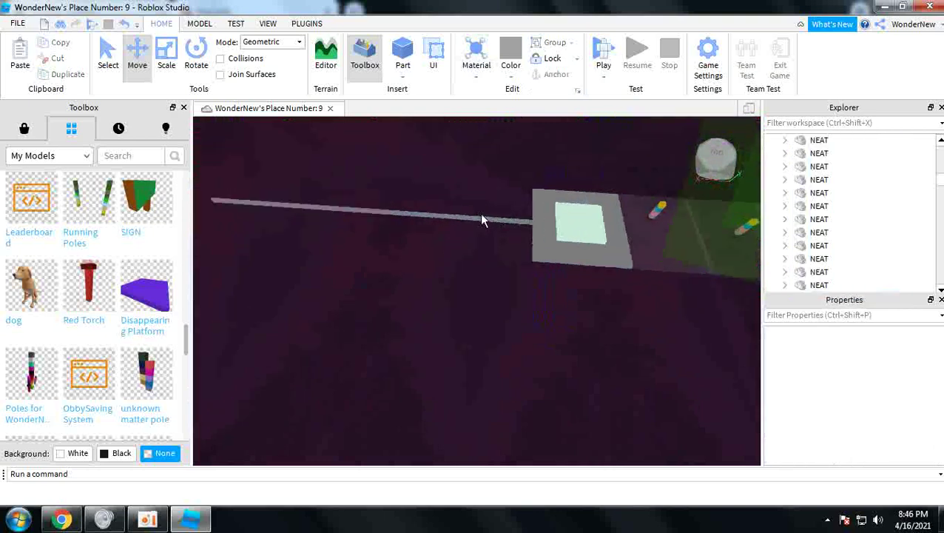
scroll(481, 220, up, 2)
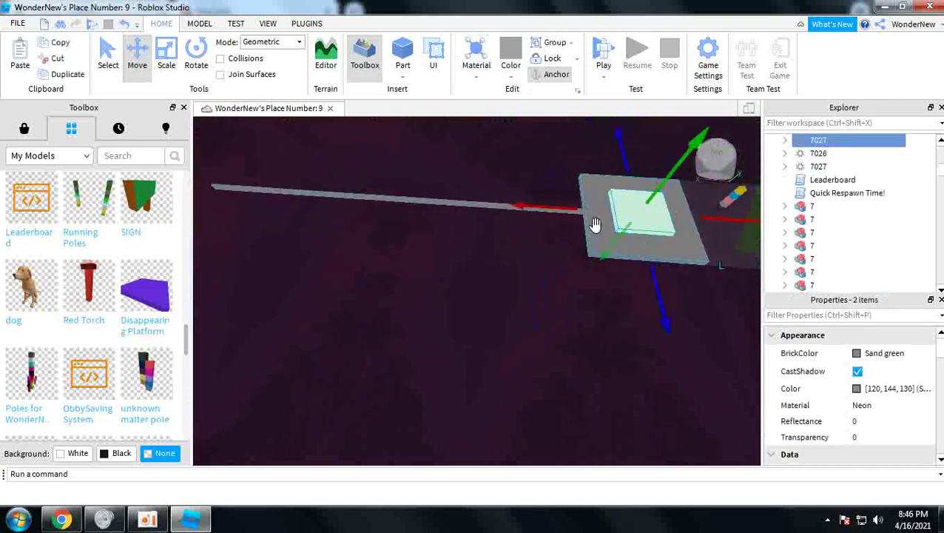
key(ctrl+d)
drag(568, 205, 346, 201)
Step: Rename the spawn location at the beam's far end to 7028
click(471, 266)
click(416, 184)
scroll(848, 406, down, 2)
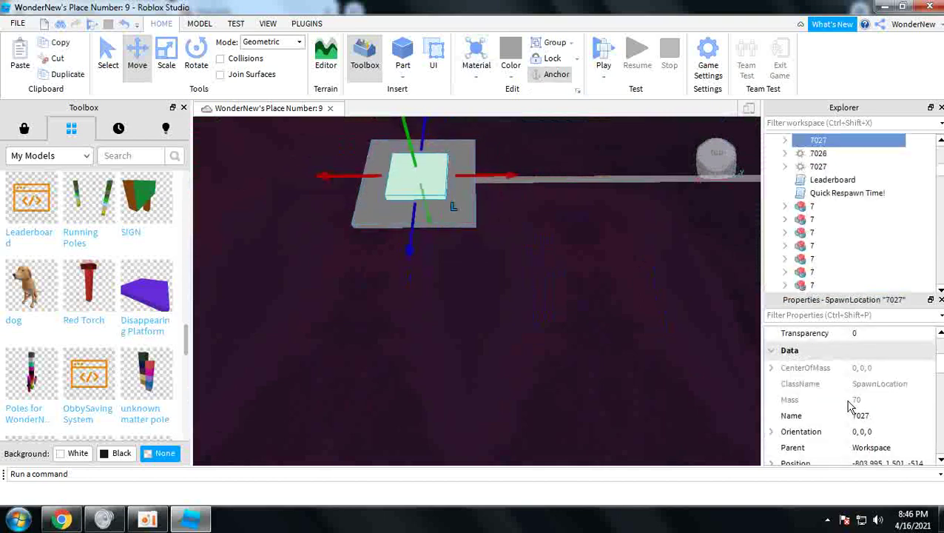
scroll(851, 405, down, 2)
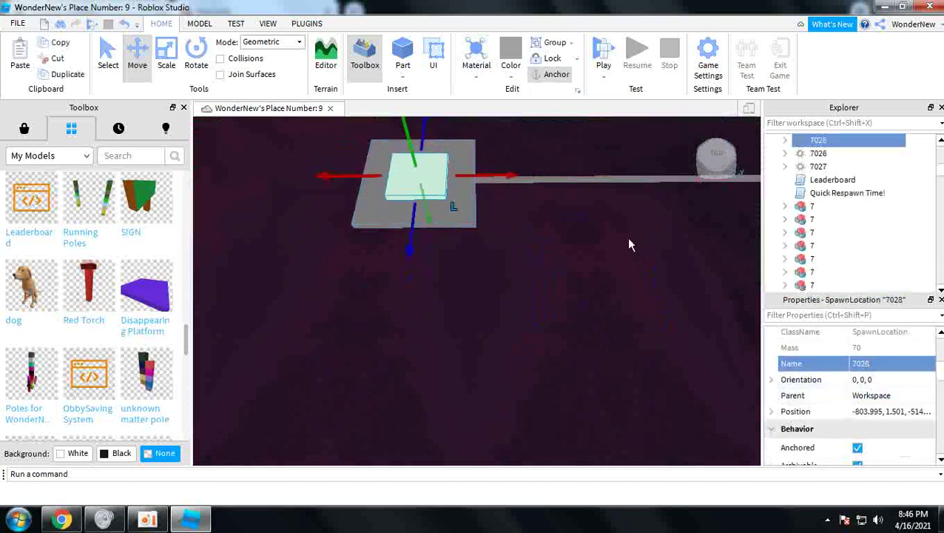
click(577, 266)
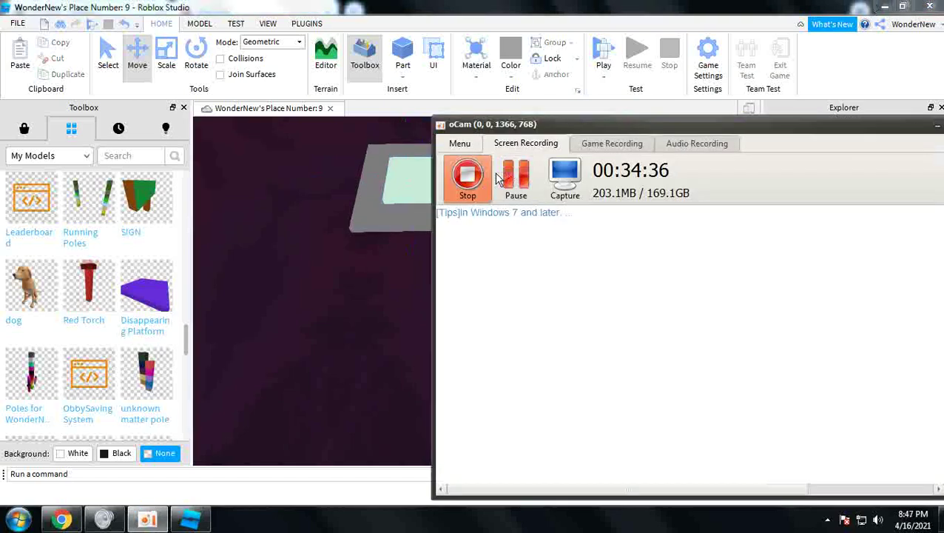
Step: Widen the thin beam between the 7027 and 7028 platforms by editing its size
click(344, 273)
right_drag(344, 274, 348, 274)
key(d)
click(447, 408)
key(s)
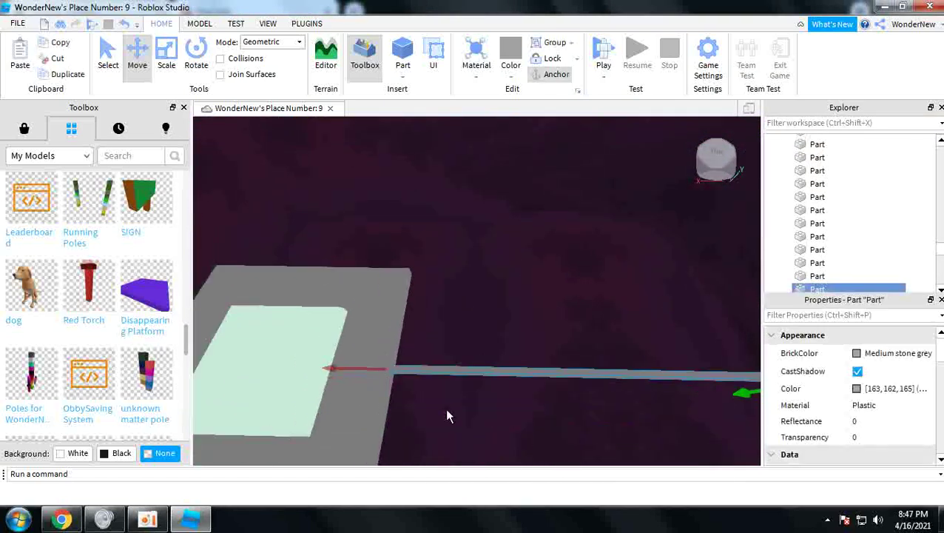
key(d)
scroll(884, 432, down, 10)
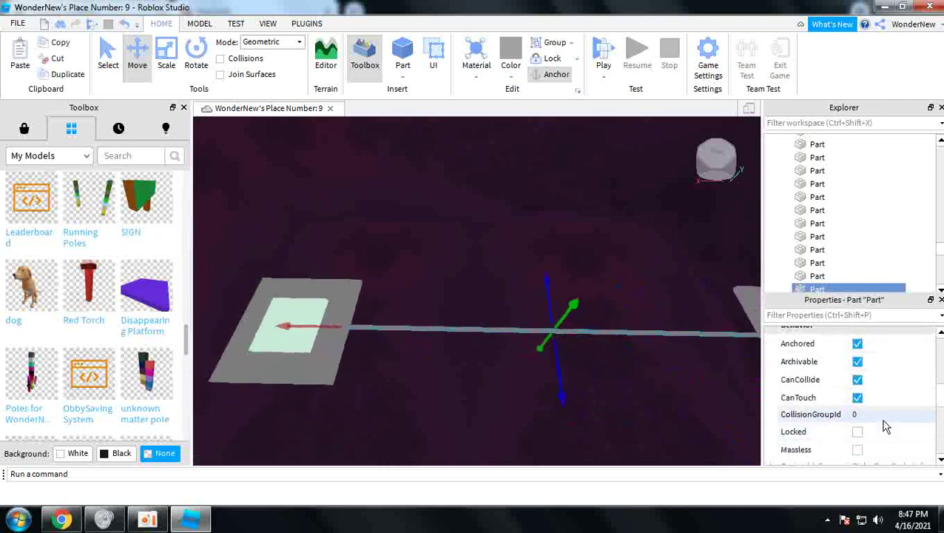
scroll(888, 392, down, 3)
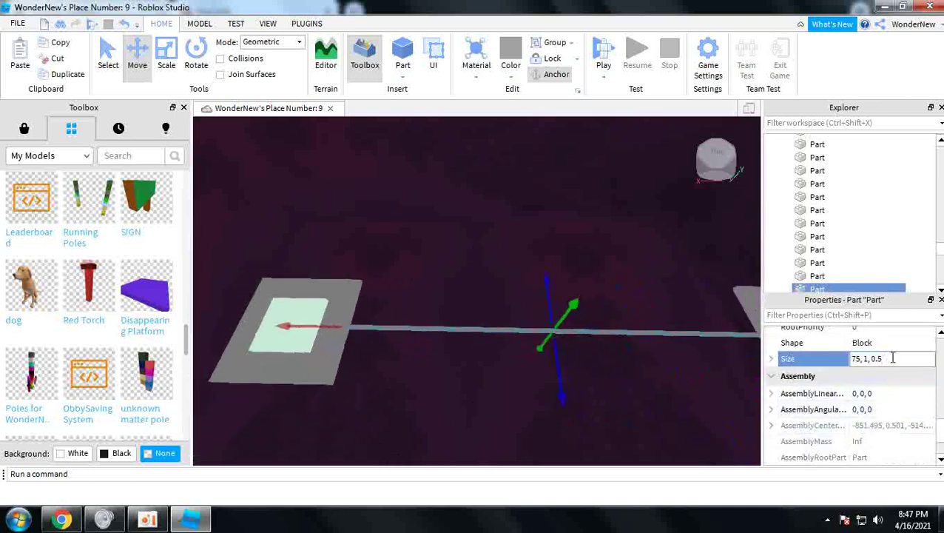
click(399, 245)
Step: Insert the Phantom Poles model from the My Models collection near the 7027 platform
right_drag(415, 245, 421, 244)
right_drag(315, 288, 328, 305)
scroll(327, 303, up, 3)
scroll(357, 362, up, 2)
right_drag(357, 362, 355, 363)
scroll(113, 322, up, 4)
scroll(112, 317, up, 5)
scroll(363, 301, down, 2)
right_drag(362, 301, 185, 299)
scroll(185, 299, up, 4)
scroll(121, 284, up, 5)
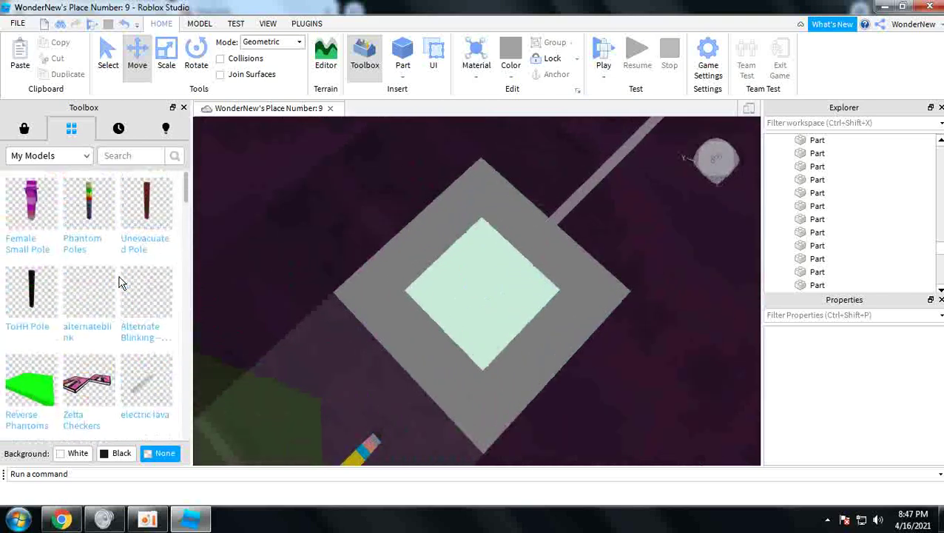
click(95, 230)
Step: Place the phantom pole on the middle of the thin beam and center it across the beam's width
right_drag(466, 234, 439, 225)
scroll(440, 225, down, 2)
right_drag(469, 299, 455, 294)
key(d)
drag(477, 293, 513, 303)
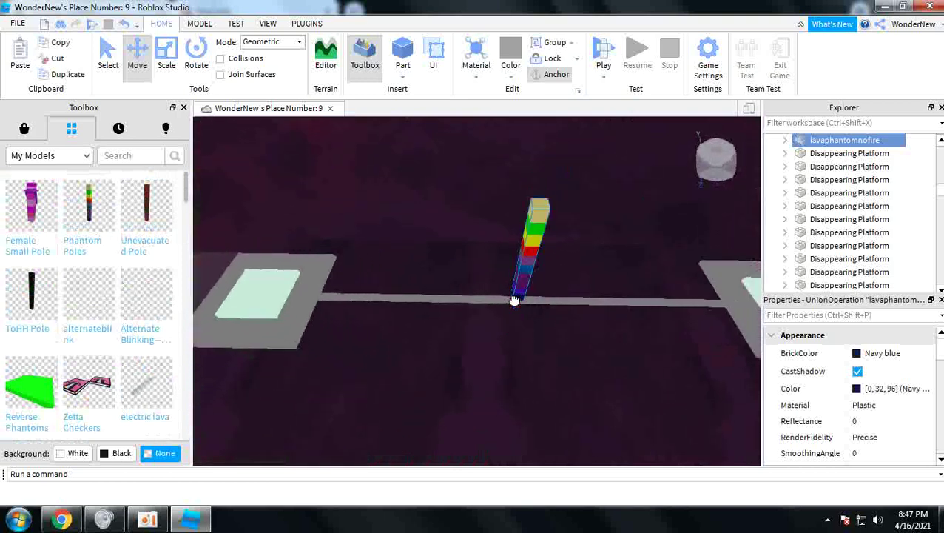
right_drag(557, 296, 557, 297)
drag(446, 336, 456, 346)
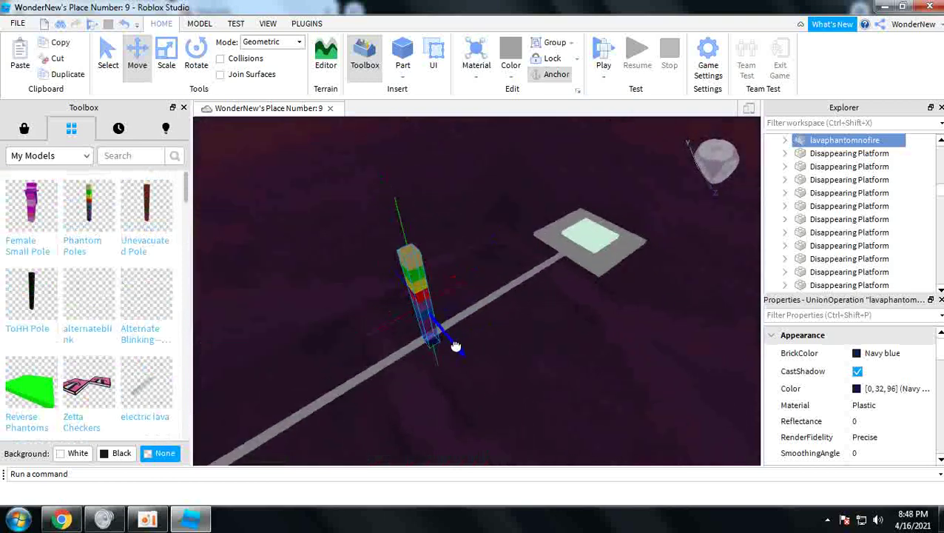
right_drag(451, 343, 450, 341)
Step: Duplicate the phantom pole and place the copy at another spot along the thin beam
key(ctrl+d)
drag(590, 267, 415, 424)
Step: Insert a cylinder on the 7028 platform along the edge of its spawn pad and color it Nougat
key(s)
key(a)
mouse_move(419, 395)
right_down()
mouse_move(428, 394)
mouse_move(419, 397)
right_up()
key(w)
key(w)
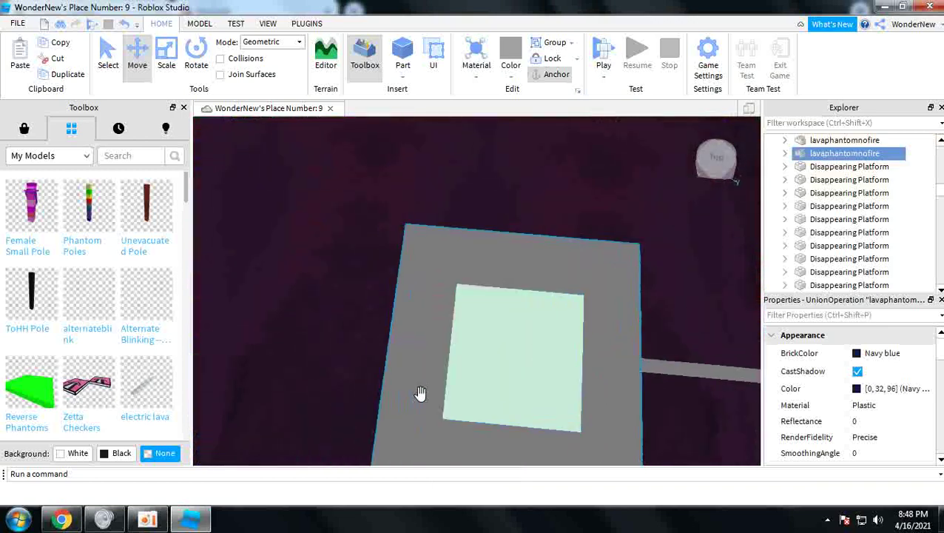
key(s)
click(403, 68)
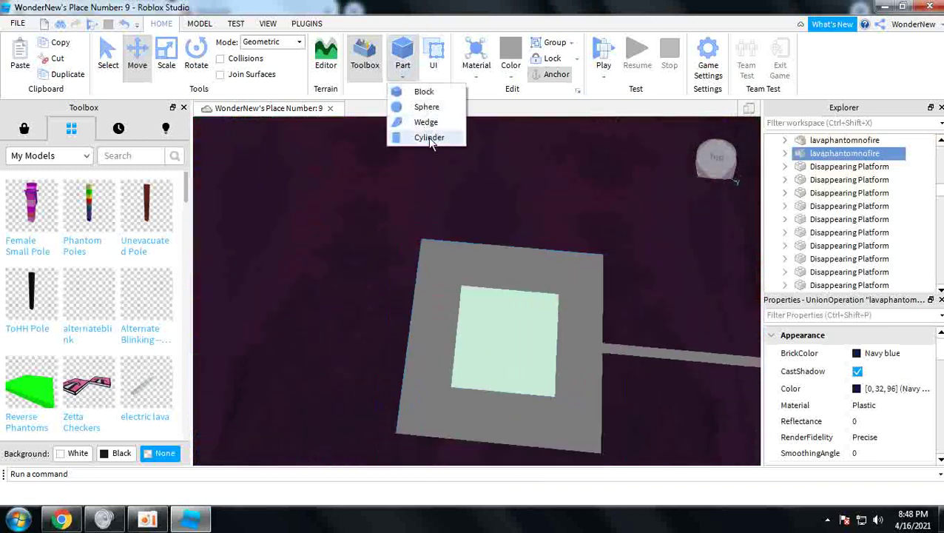
click(431, 139)
drag(472, 285, 438, 282)
key(w)
key(a)
scroll(437, 283, down, 3)
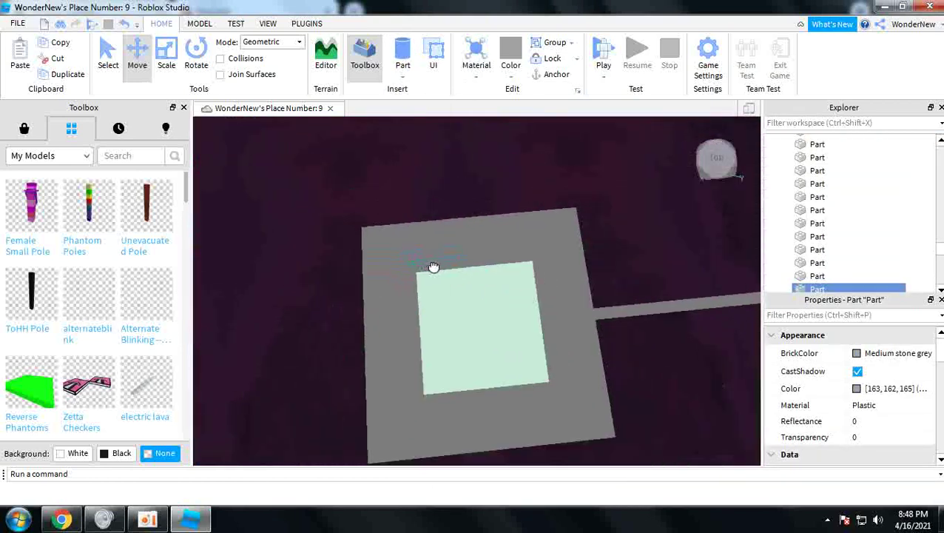
click(861, 355)
click(876, 437)
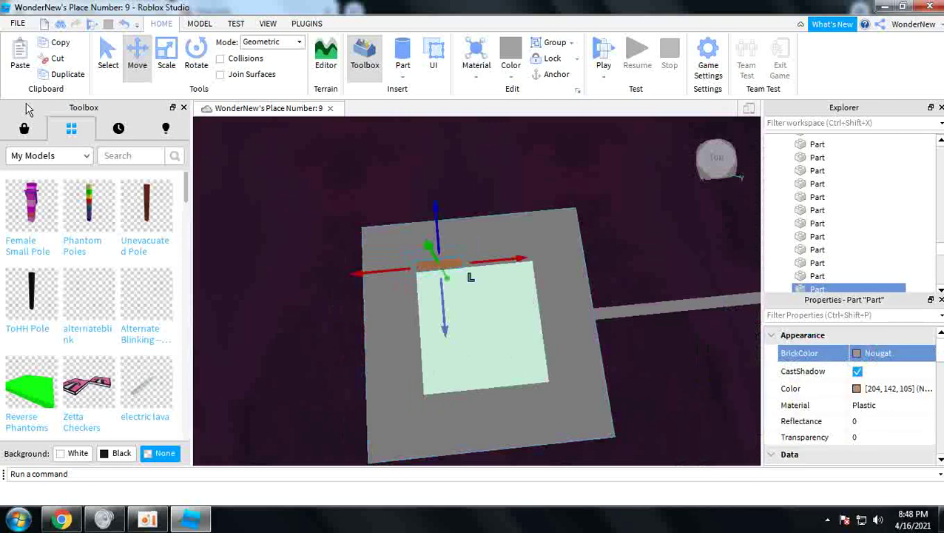
Step: Lengthen the Nougat cylinder along the spawn pad's edge and place a copy along the opposite edge
click(167, 58)
drag(474, 265, 467, 378)
click(434, 263)
scroll(474, 356, down, 2)
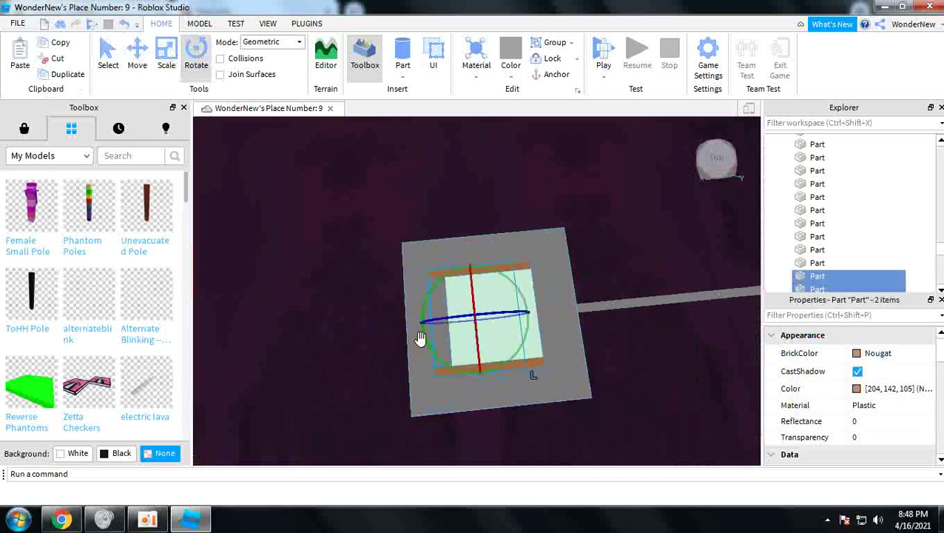
Step: Rotate a copy of the two Nougat bars perpendicular to the originals to close a square frame around the 7028 spawn pad
drag(430, 346, 456, 374)
drag(531, 376, 528, 364)
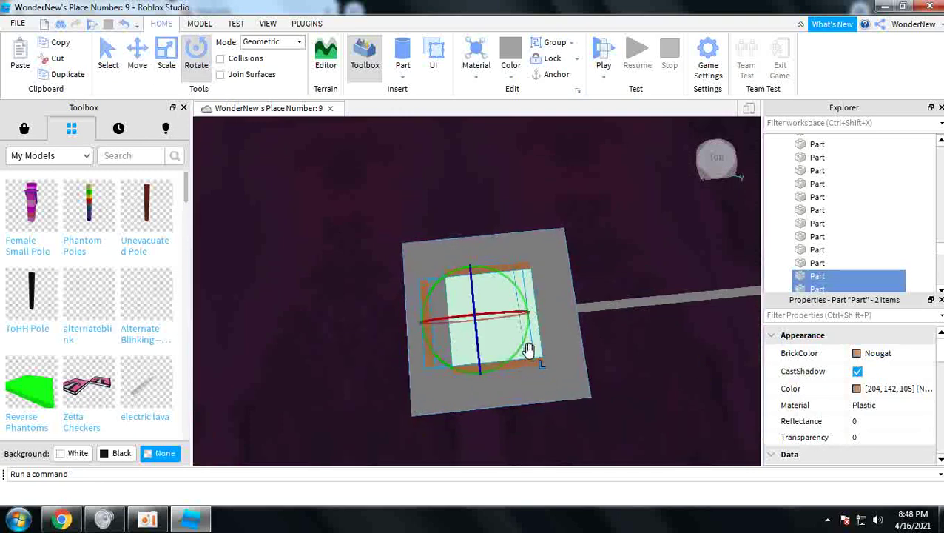
click(542, 349)
click(127, 25)
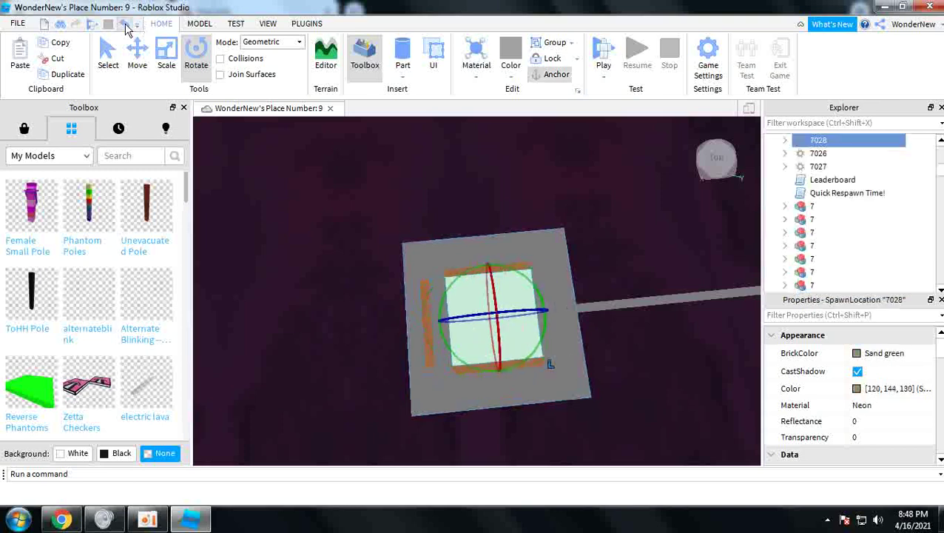
click(125, 26)
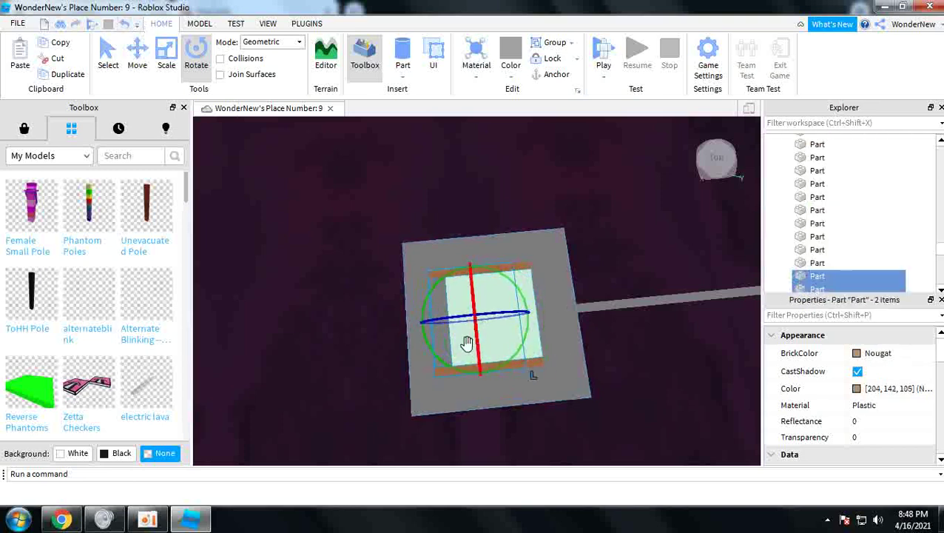
scroll(437, 378, up, 2)
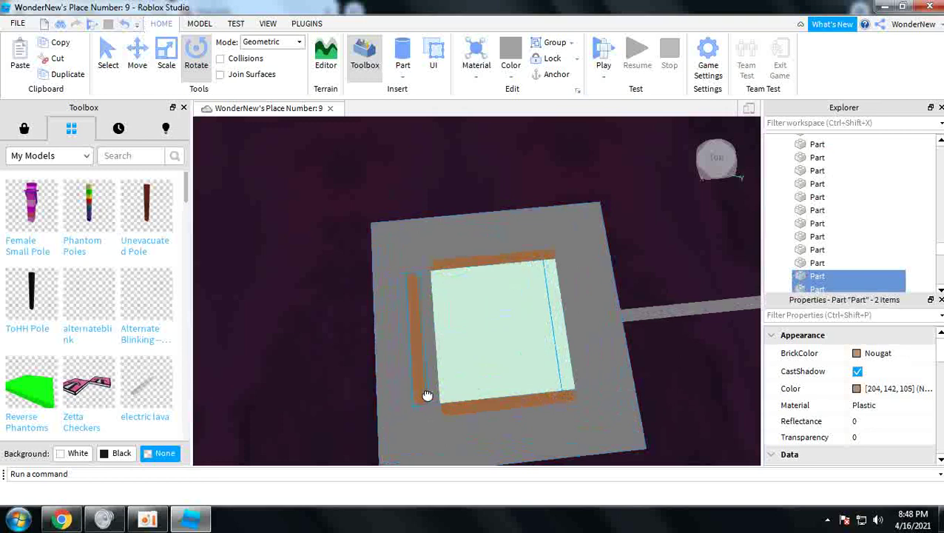
scroll(484, 292, down, 2)
Step: Select the four Nougat bars and move the frame off the 7028 platform, adjusting its height beside the platform edge
ctrl+click(452, 271)
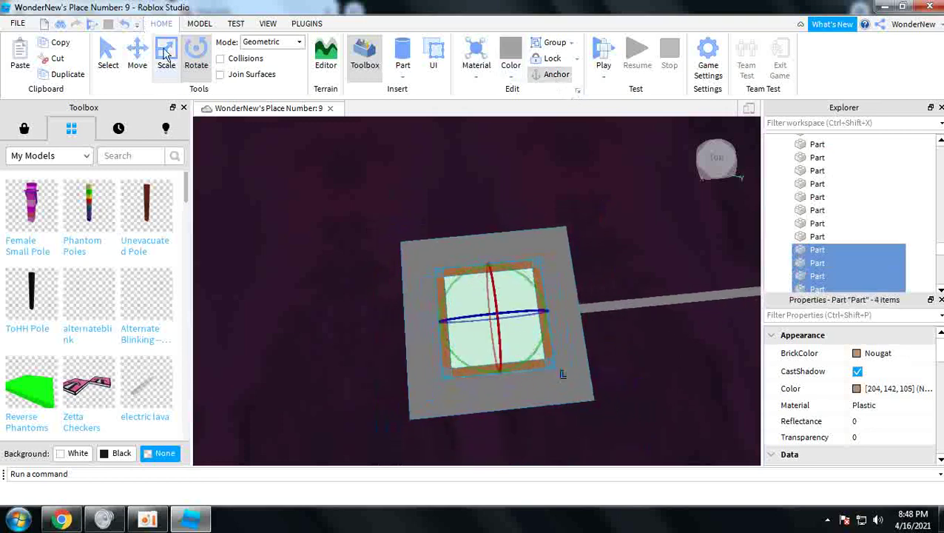
key(ctrl+2)
drag(575, 309, 495, 323)
right_drag(495, 323, 498, 329)
scroll(500, 325, down, 5)
right_drag(510, 205, 591, 217)
scroll(590, 213, down, 2)
drag(584, 201, 569, 219)
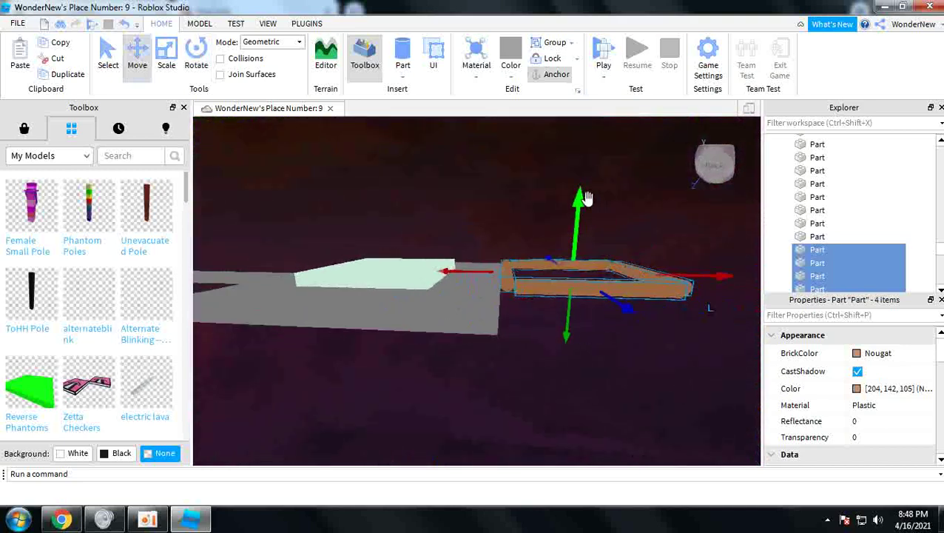
drag(480, 280, 525, 281)
scroll(522, 276, up, 3)
right_drag(525, 281, 521, 276)
scroll(522, 276, down, 4)
scroll(523, 285, up, 3)
scroll(524, 285, down, 4)
scroll(522, 275, up, 2)
scroll(521, 276, down, 3)
drag(462, 302, 461, 296)
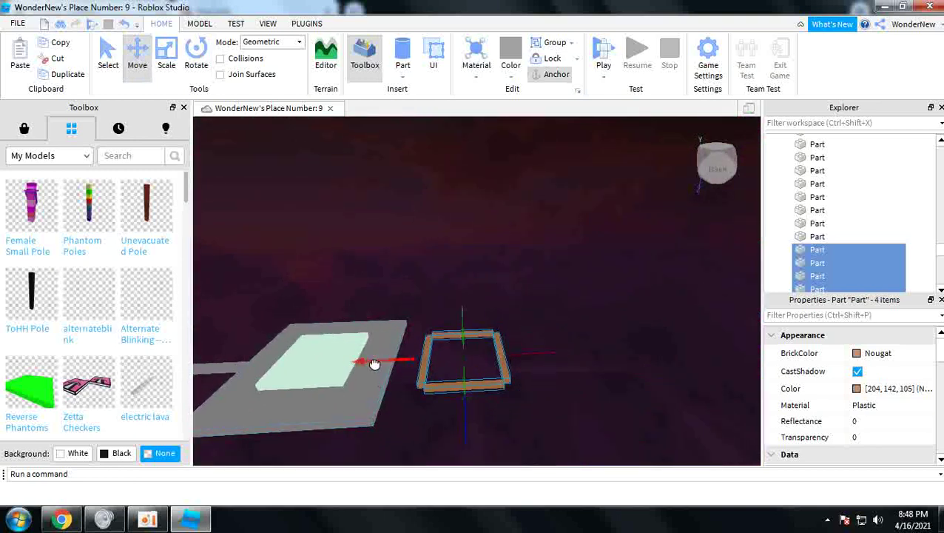
Step: Duplicate the Nougat frame along the course, then select both frames and shift a copied pair farther from the platform
drag(375, 361, 416, 357)
key(d)
scroll(460, 347, down, 2)
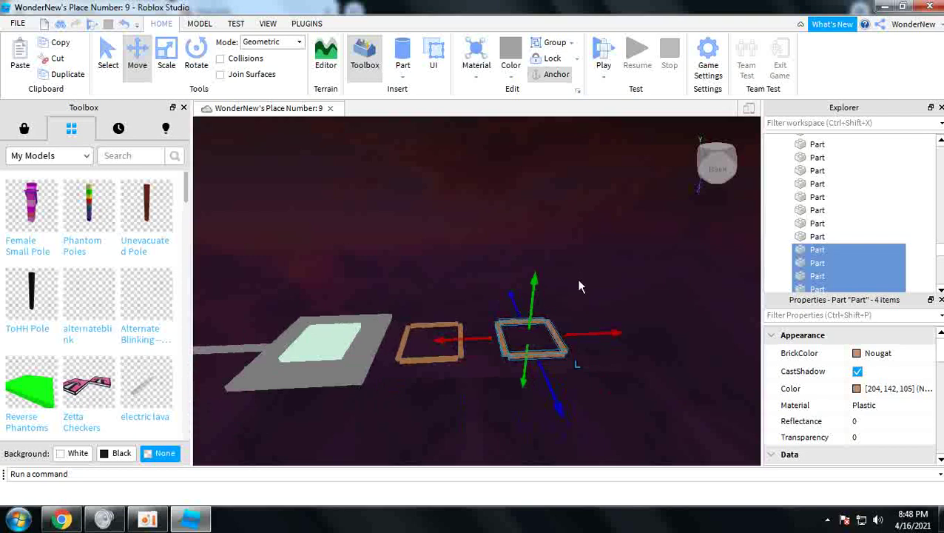
drag(580, 286, 392, 422)
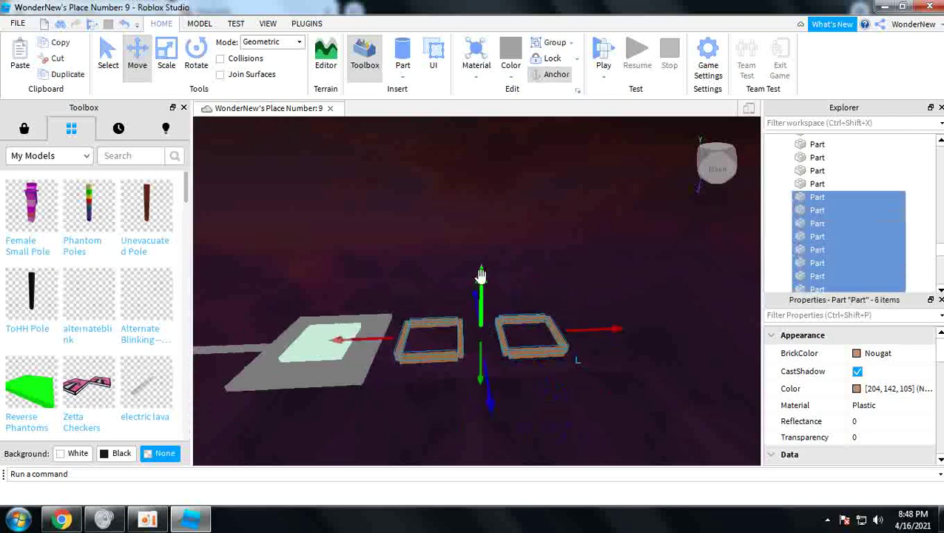
drag(385, 341, 468, 341)
Step: Duplicate the Nougat frames repeatedly to extend the row away from the platform, and delete the surplus frames at the end
drag(650, 254, 352, 412)
key(ctrl+d)
drag(365, 335, 540, 306)
right_drag(540, 306, 530, 330)
key(ctrl+d)
scroll(532, 330, down, 5)
drag(366, 271, 546, 364)
key(Delete)
right_drag(546, 363, 609, 334)
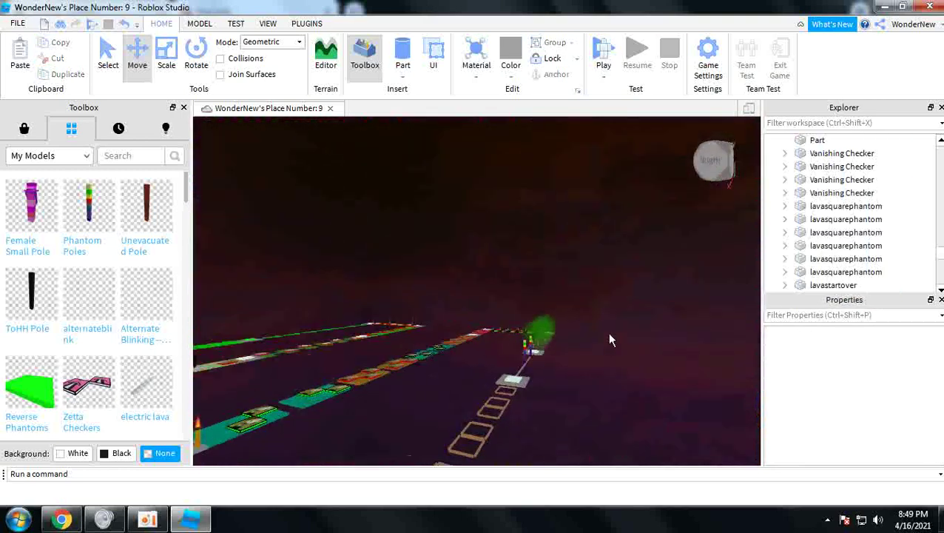
scroll(610, 339, up, 8)
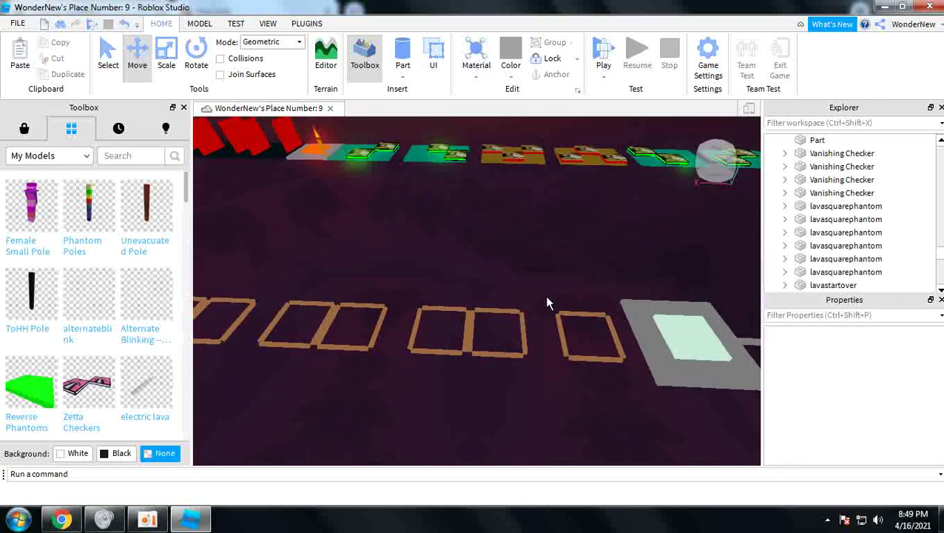
Step: Delete the single Nougat frame nearest the 7028 platform, keeping the joined pairs
right_drag(545, 305, 477, 305)
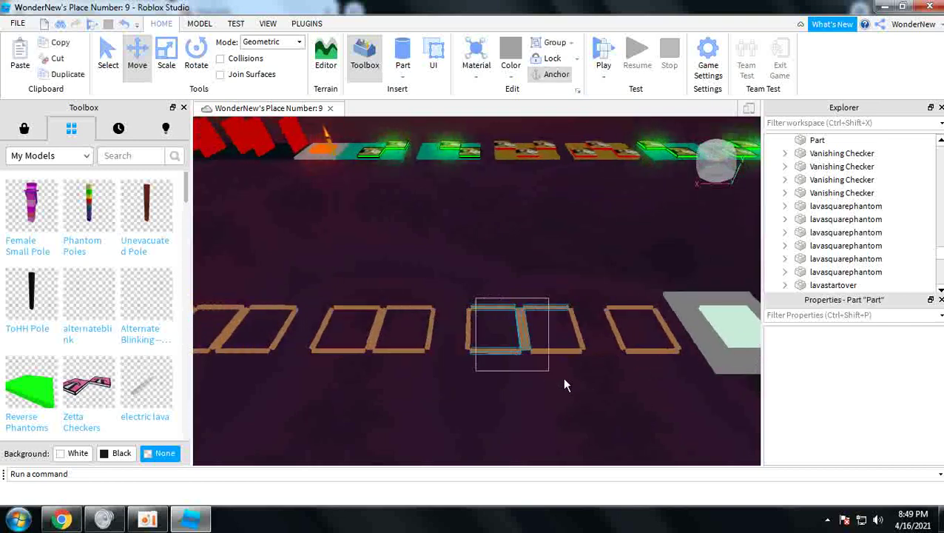
drag(562, 383, 563, 372)
drag(472, 285, 614, 382)
key(a)
key(s)
key(d)
drag(590, 288, 663, 370)
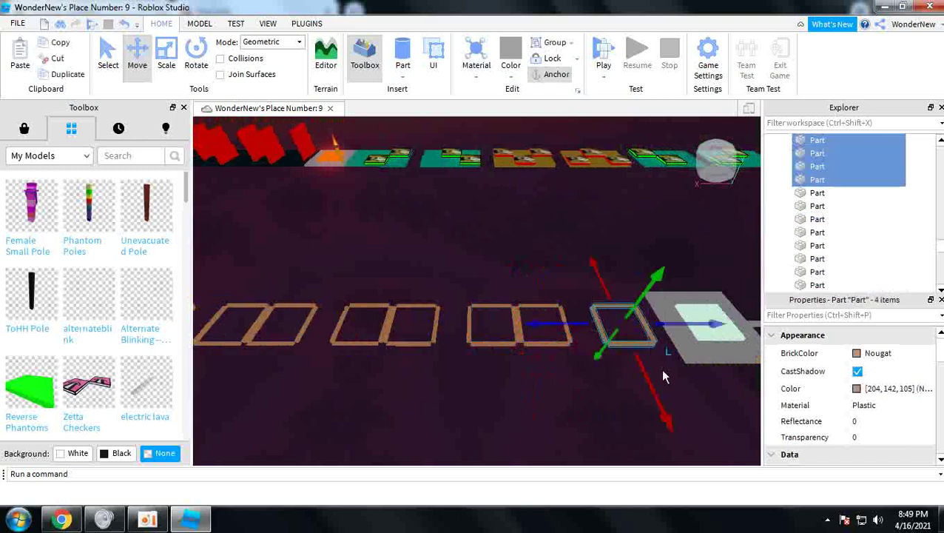
key(Delete)
Step: Select all remaining Nougat frames and move the whole row up against the 7028 platform's edge
right_drag(614, 346, 578, 329)
key(s)
key(a)
drag(293, 314, 632, 387)
key(f)
drag(348, 202, 641, 361)
key(w)
key(d)
mouse_move(643, 297)
mouse_down()
mouse_move(657, 296)
mouse_move(632, 311)
mouse_up()
right_drag(631, 310, 631, 310)
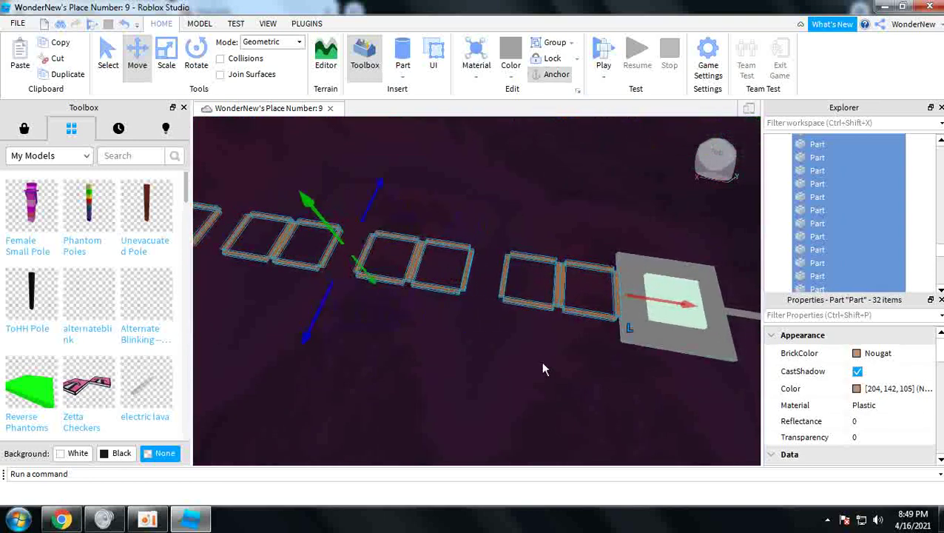
Step: Rotate the two frame pairs nearest the platform diagonally, turning them in alternating directions
click(562, 355)
drag(592, 339, 616, 343)
click(196, 53)
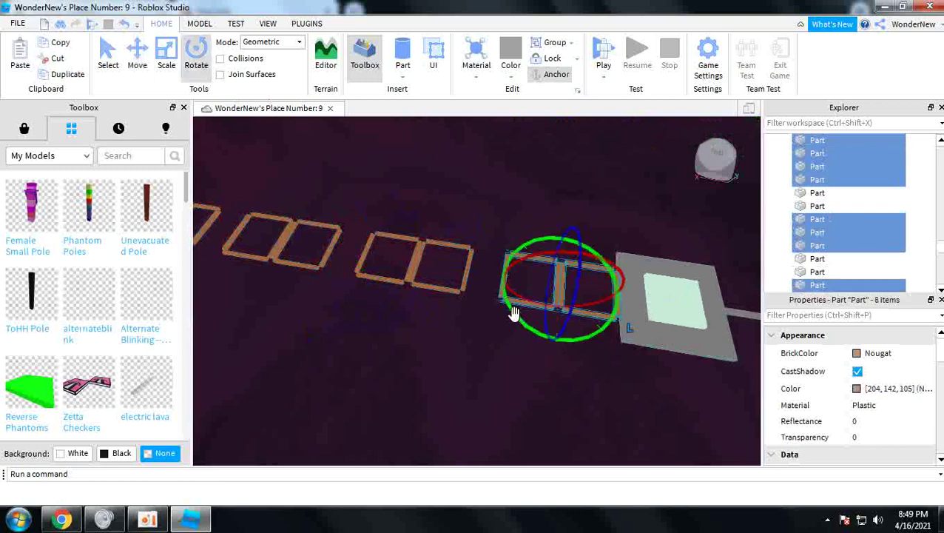
drag(514, 314, 489, 282)
key(a)
right_drag(489, 282, 489, 281)
drag(478, 198, 607, 313)
drag(510, 277, 517, 282)
key(a)
Step: Rotate the third and fourth frame pairs diagonally, continuing the alternating zigzag pattern
drag(381, 180, 528, 297)
drag(479, 280, 457, 285)
key(a)
right_drag(457, 286, 462, 286)
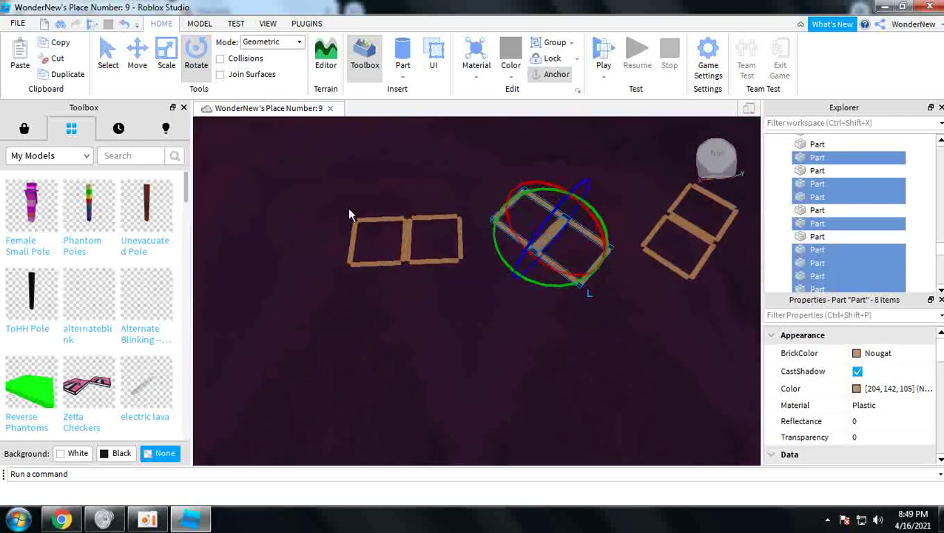
drag(459, 290, 478, 290)
drag(413, 283, 441, 287)
key(a)
Step: Insert the Appy Pole from My Models and stand it on the middle bar of the frame pair nearest the platform
right_drag(510, 303, 510, 305)
click(511, 304)
key(a)
key(w)
scroll(41, 244, down, 10)
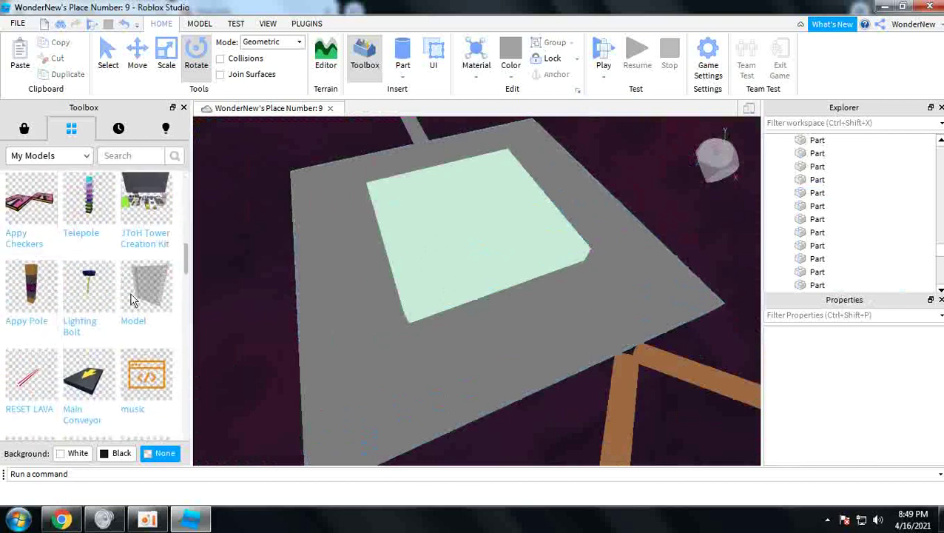
click(31, 287)
drag(477, 221, 533, 253)
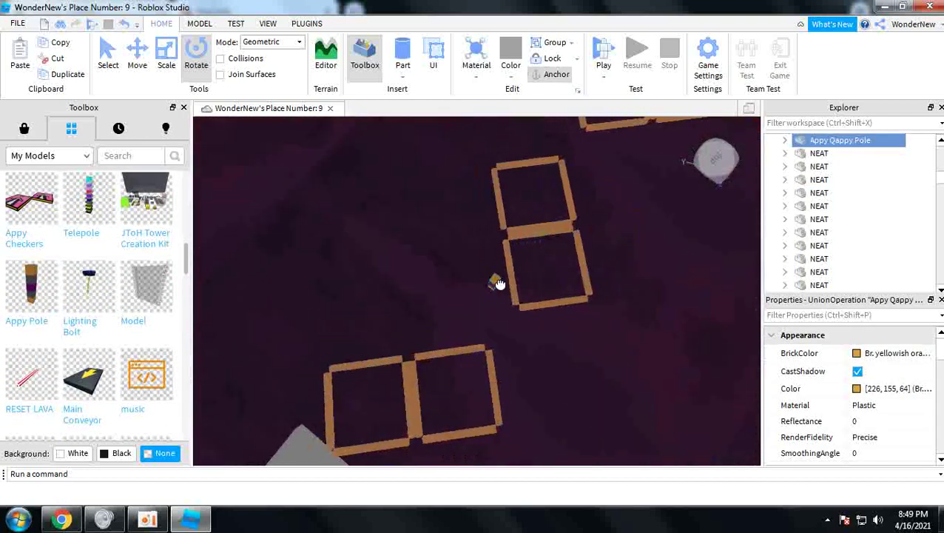
scroll(444, 374, up, 2)
right_drag(441, 400, 432, 406)
Step: Duplicate the Appy Pole repeatedly and place the copies on bars of the other frame pairs along the zigzag
key(ctrl+d)
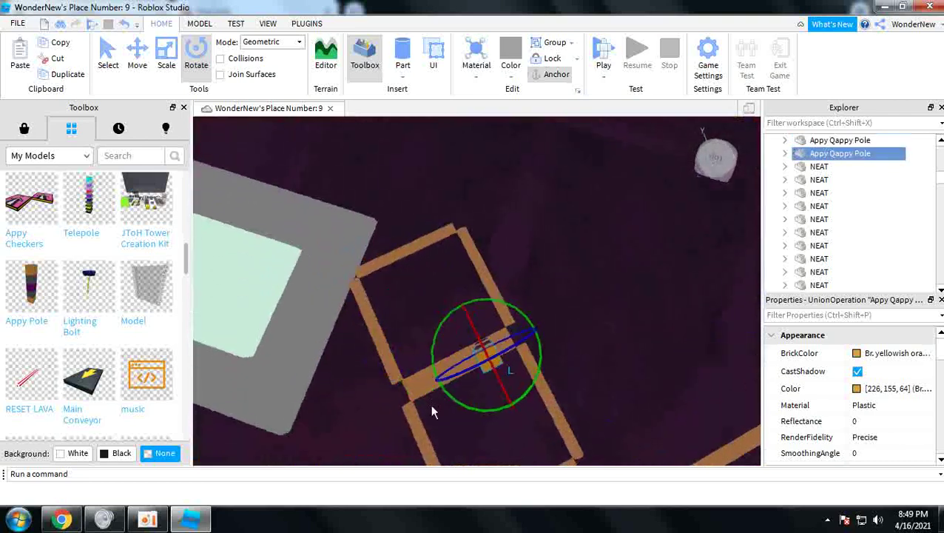
right_drag(498, 373, 524, 382)
key(ctrl+d)
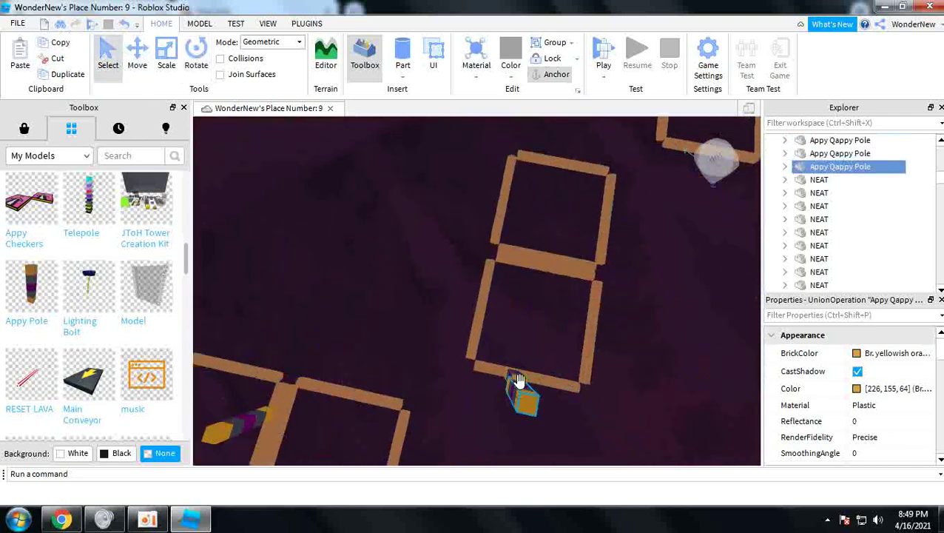
right_drag(495, 230, 499, 266)
key(ctrl+d)
drag(500, 271, 521, 221)
right_drag(521, 221, 384, 235)
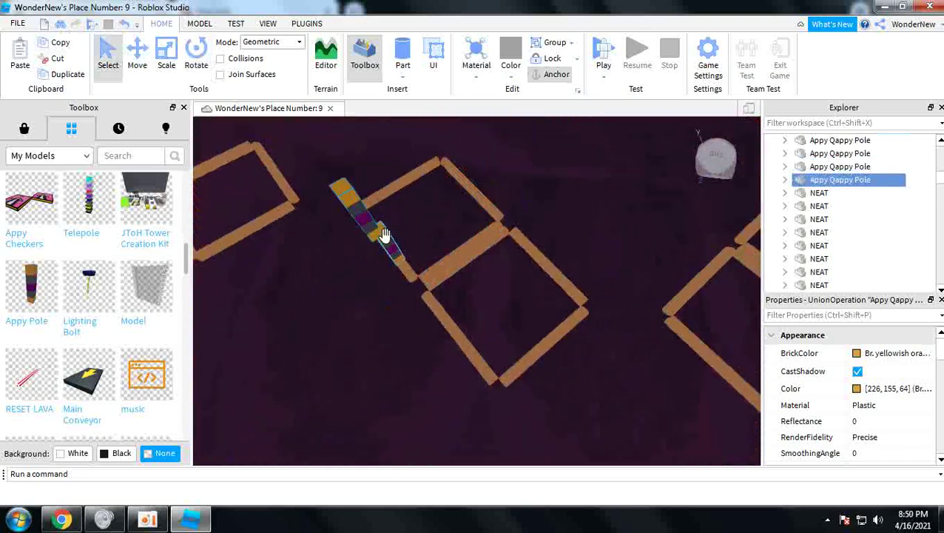
key(d)
drag(573, 330, 531, 294)
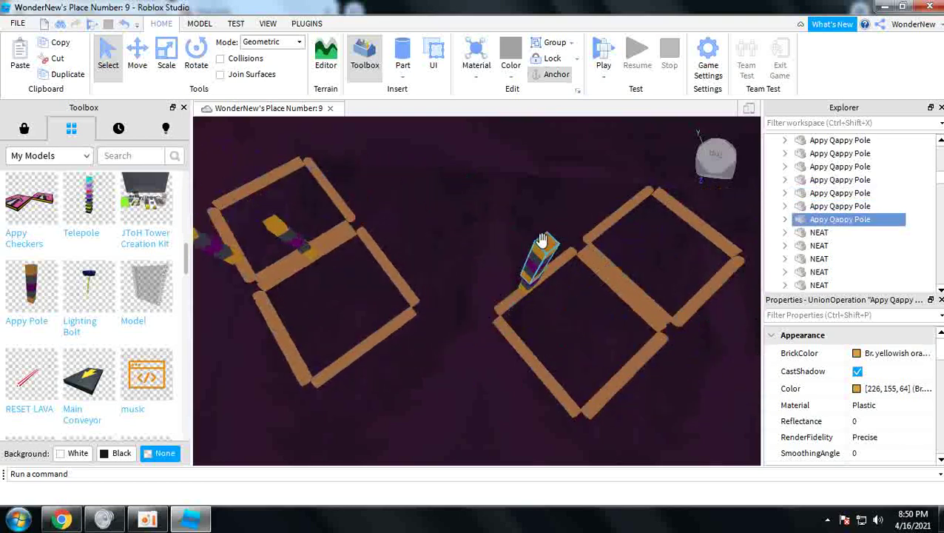
Step: Duplicate the 7028 platform with its spawn pad and move the copy to the far end of the Nougat frames
scroll(644, 355, down, 5)
right_drag(644, 358, 506, 211)
scroll(592, 364, up, 4)
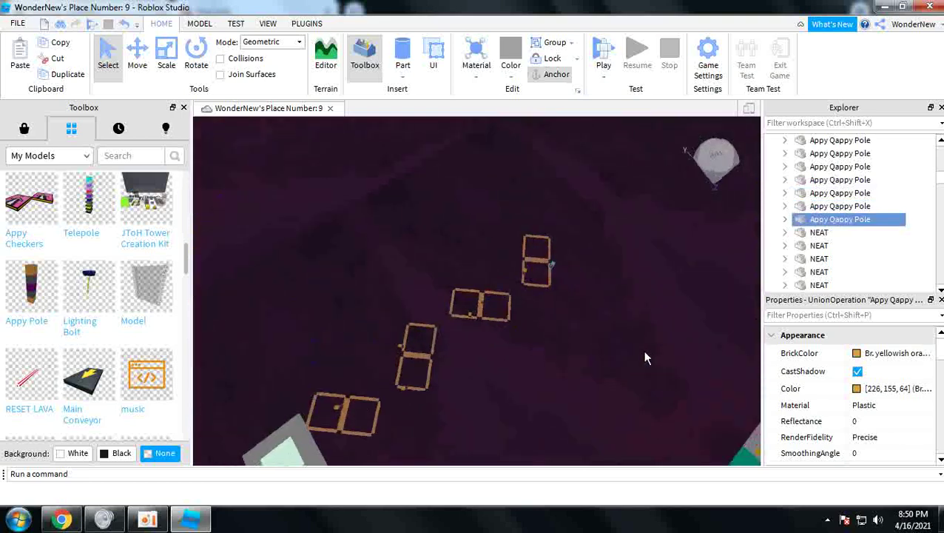
scroll(591, 361, up, 5)
scroll(508, 211, down, 3)
click(515, 210)
ctrl+click(572, 255)
click(445, 228)
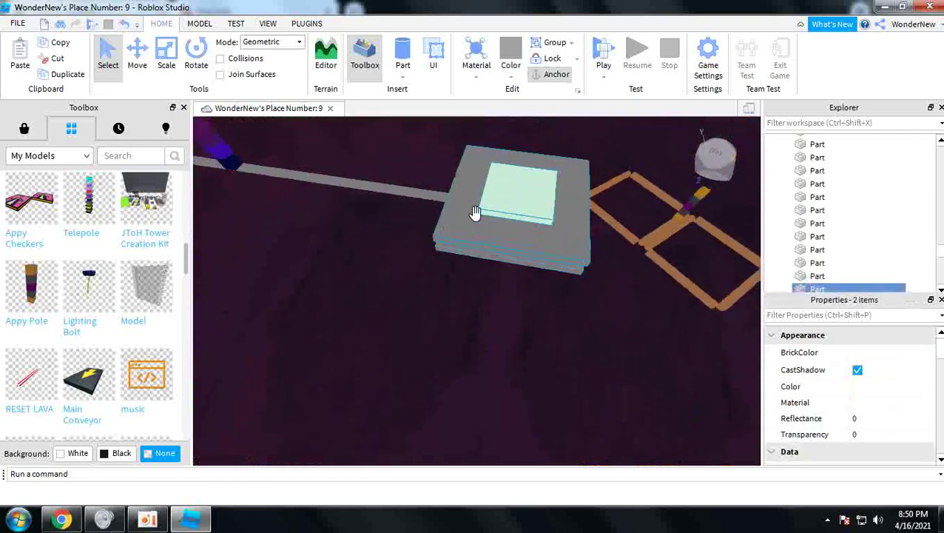
click(146, 62)
drag(522, 171, 519, 182)
drag(431, 191, 474, 242)
key(w)
click(473, 242)
Step: Rename the copied spawn location to 7029 and check which pad carries the name 7028
click(663, 239)
scroll(806, 267, up, 2)
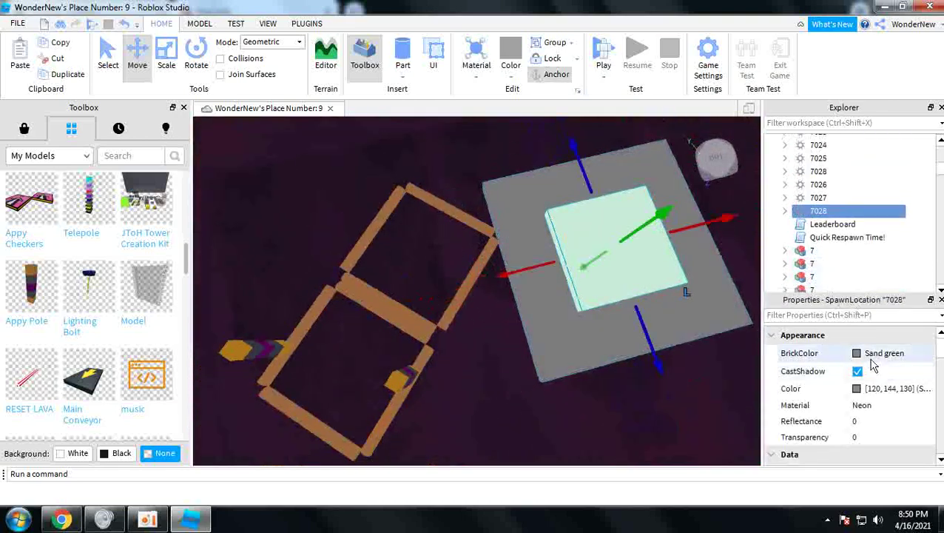
scroll(851, 385, down, 3)
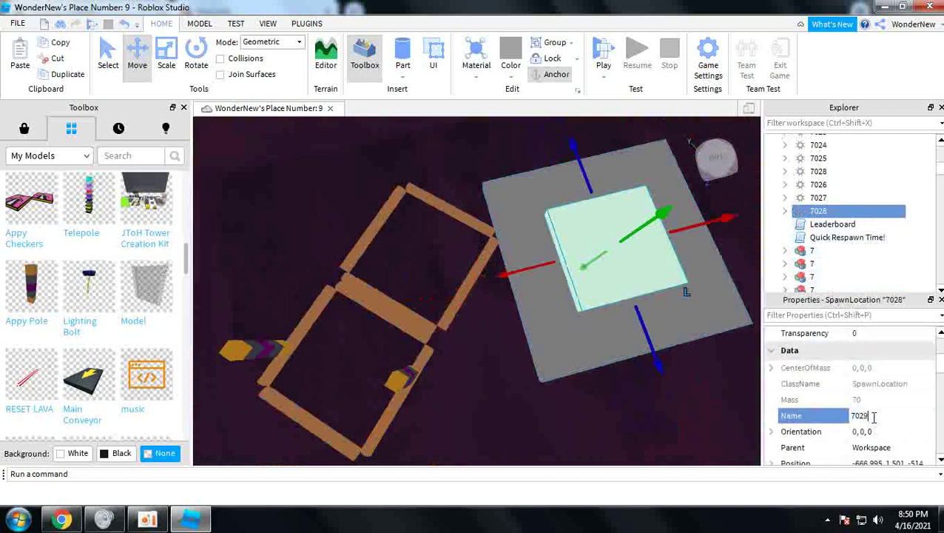
double_click(810, 176)
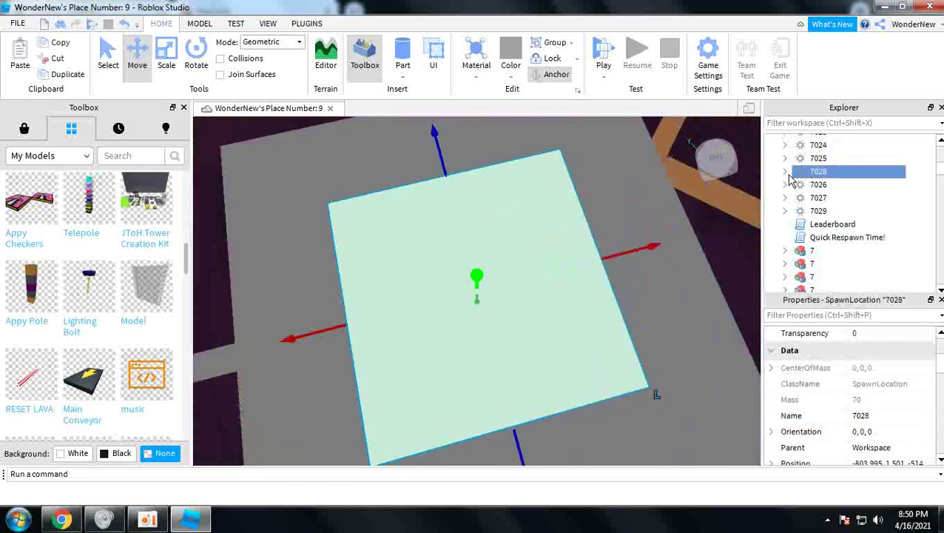
Step: Insert a wedge and place it against the outer edge of the 7029 platform
scroll(497, 249, down, 8)
right_drag(498, 250, 479, 259)
scroll(486, 253, up, 5)
click(481, 257)
scroll(480, 258, up, 10)
scroll(479, 258, up, 3)
scroll(479, 257, up, 2)
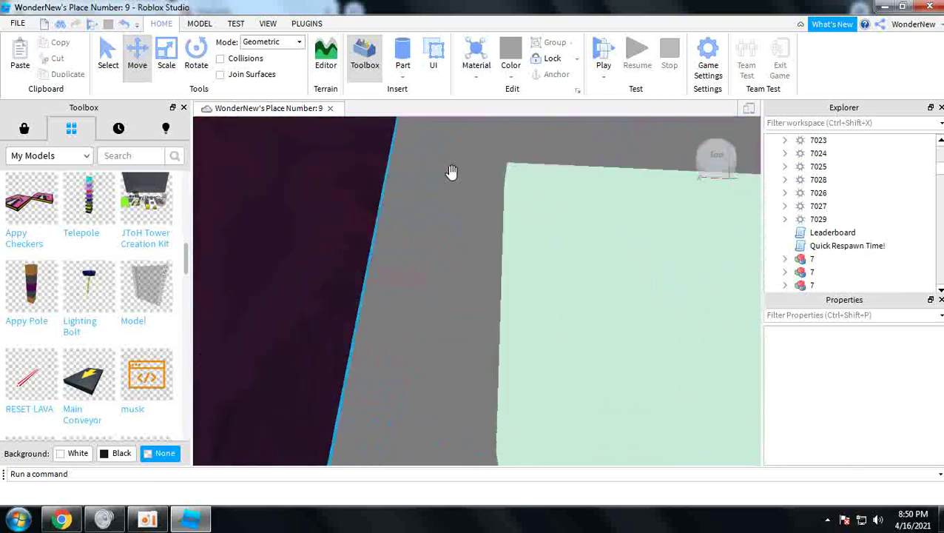
scroll(450, 173, down, 3)
click(403, 77)
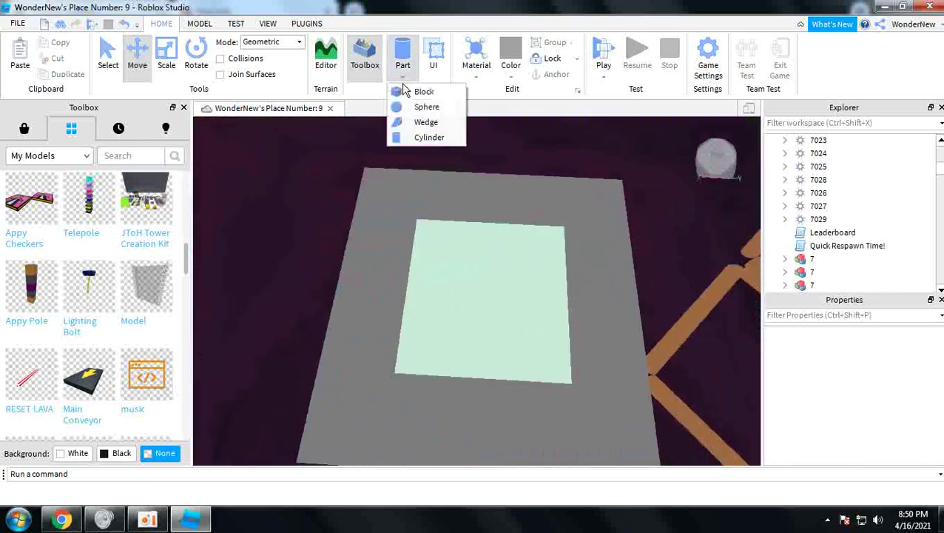
click(428, 123)
drag(485, 295, 495, 293)
right_drag(485, 296, 495, 293)
drag(495, 293, 482, 320)
right_drag(495, 293, 491, 293)
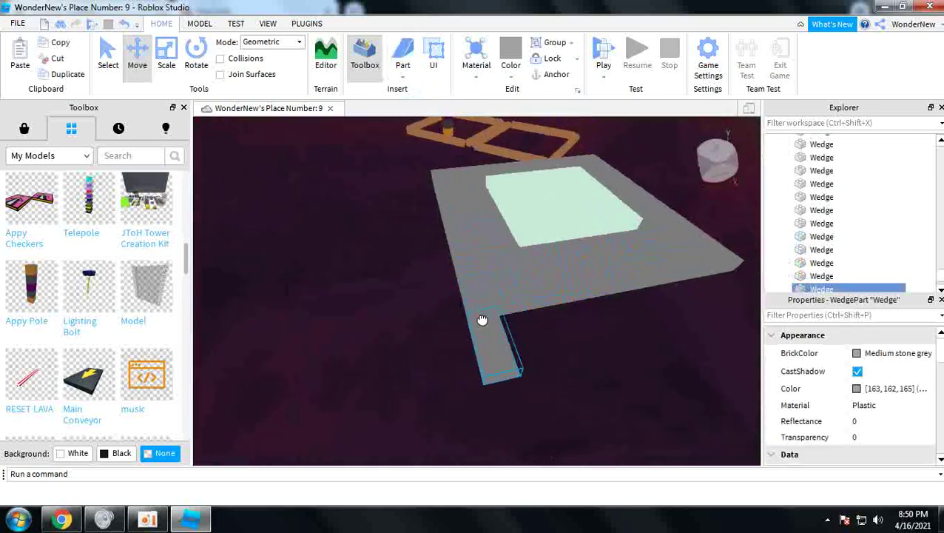
Step: Scale the wedge wider and longer beside the 7029 platform
key(s)
key(d)
drag(430, 302, 622, 304)
right_drag(622, 304, 616, 302)
drag(543, 293, 400, 285)
key(a)
key(s)
key(w)
right_drag(501, 264, 518, 283)
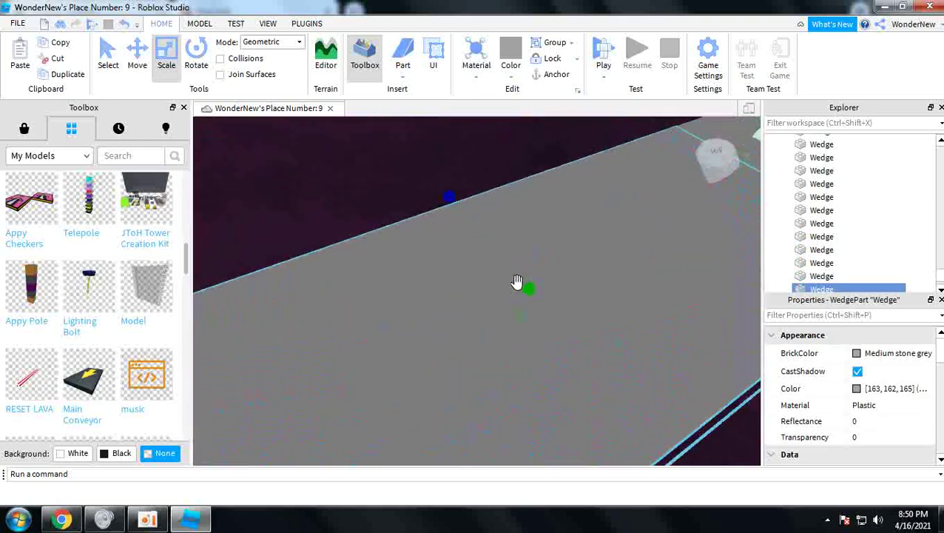
Step: Increase the height of the enlarged wedge so that it rises well above the platform
drag(526, 288, 529, 291)
right_drag(529, 291, 529, 284)
drag(529, 291, 529, 284)
right_drag(529, 285, 529, 284)
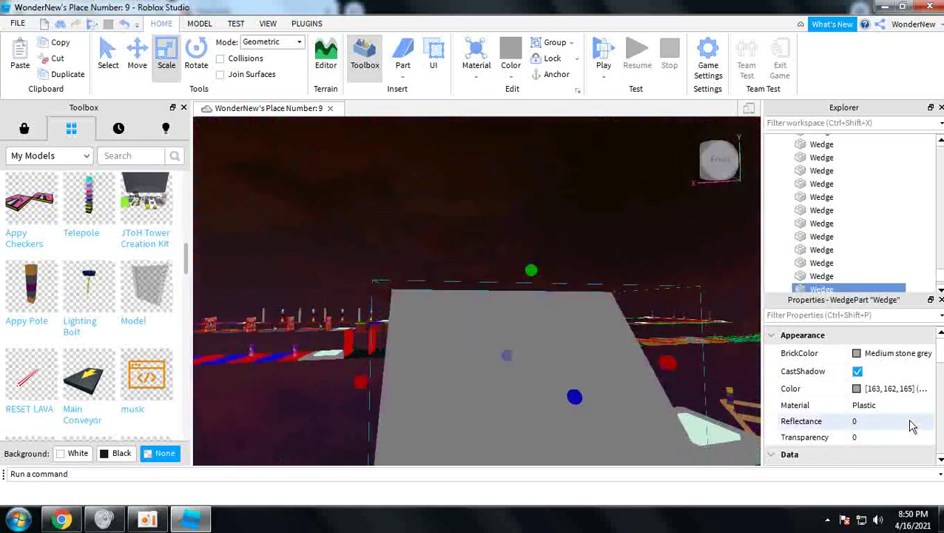
Step: Color the large wedge blue and move it into the air away from the 7029 platform
click(857, 388)
click(584, 381)
right_drag(584, 380, 584, 380)
key(s)
drag(452, 408, 423, 162)
Step: Deselect the wedge and publish the place to Roblox
click(460, 197)
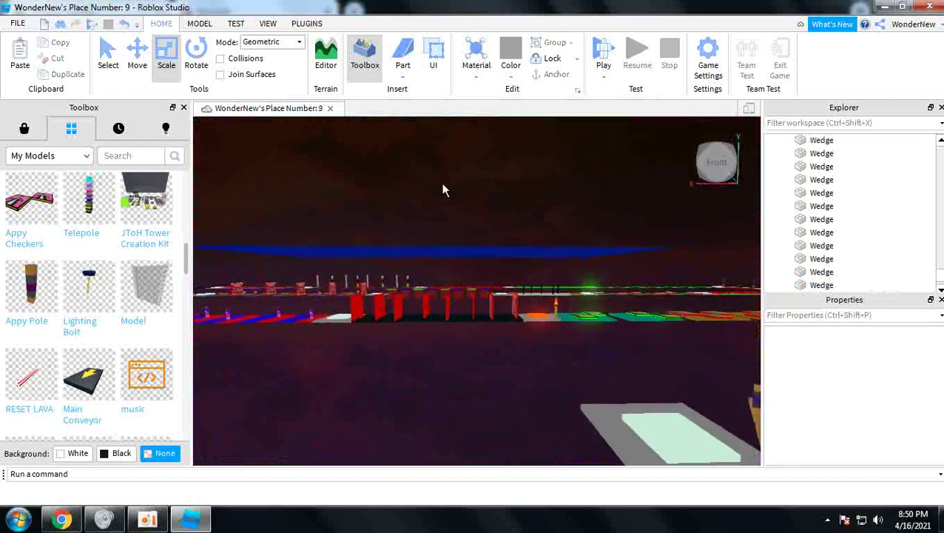
click(18, 25)
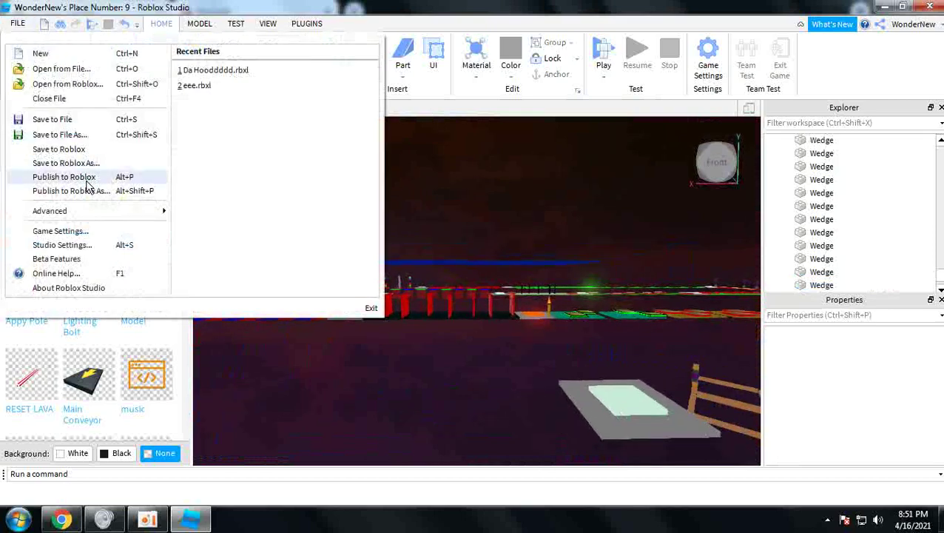
click(88, 181)
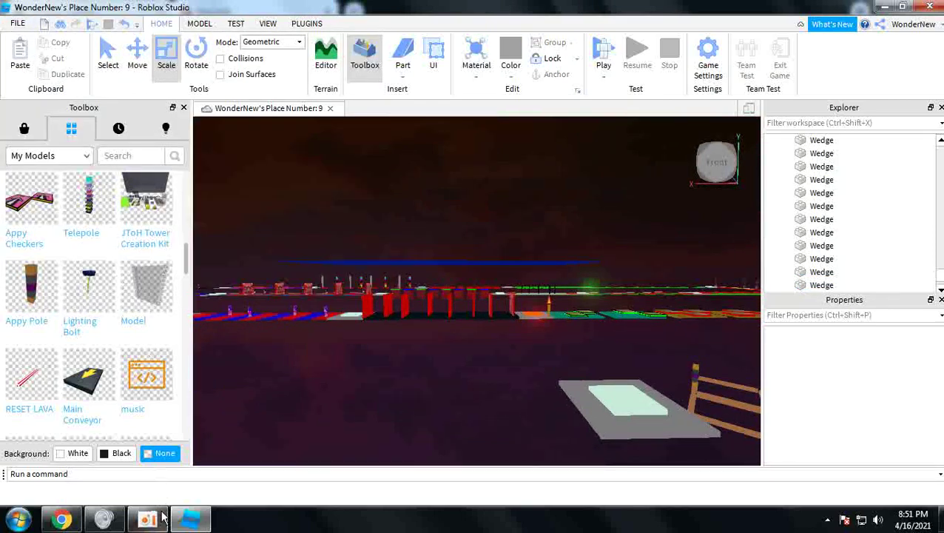